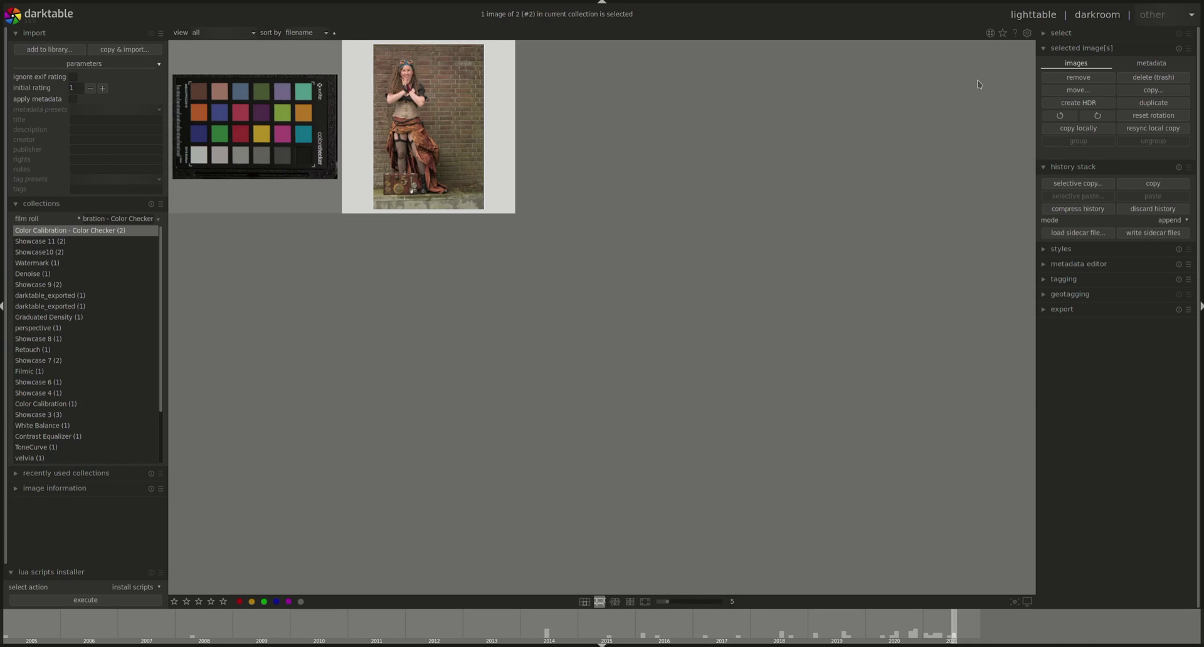
# Open darktable preferences on the import page to see base directory, sub directory and naming patterns.
pyautogui.click(1027, 33)
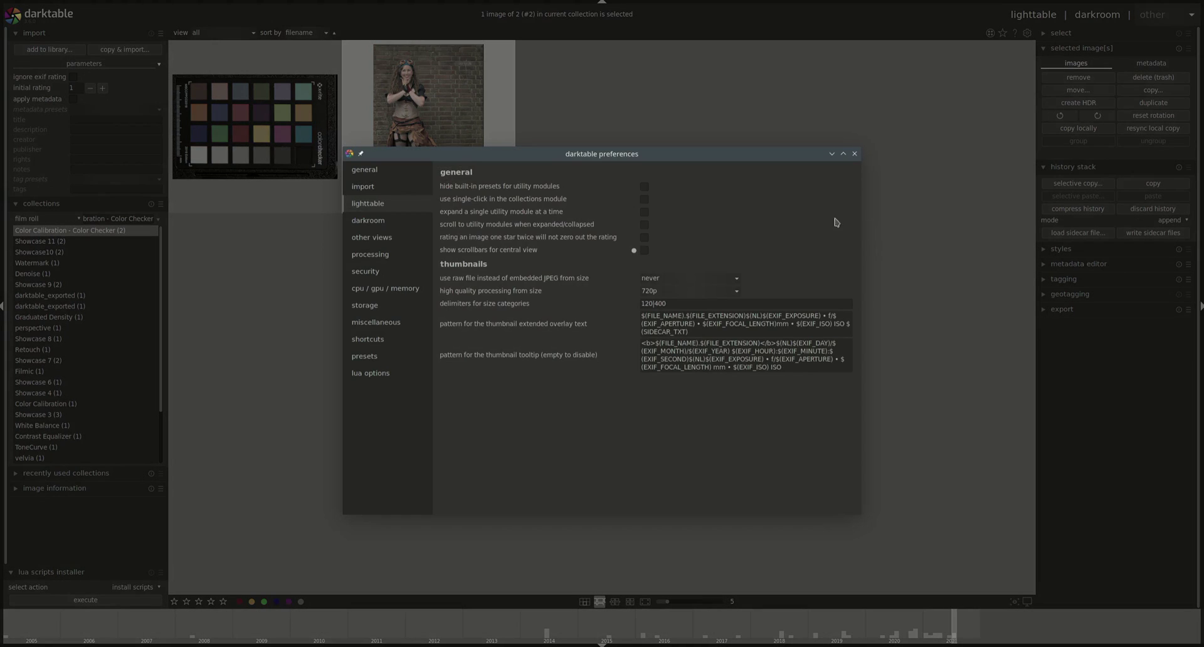
pyautogui.click(401, 176)
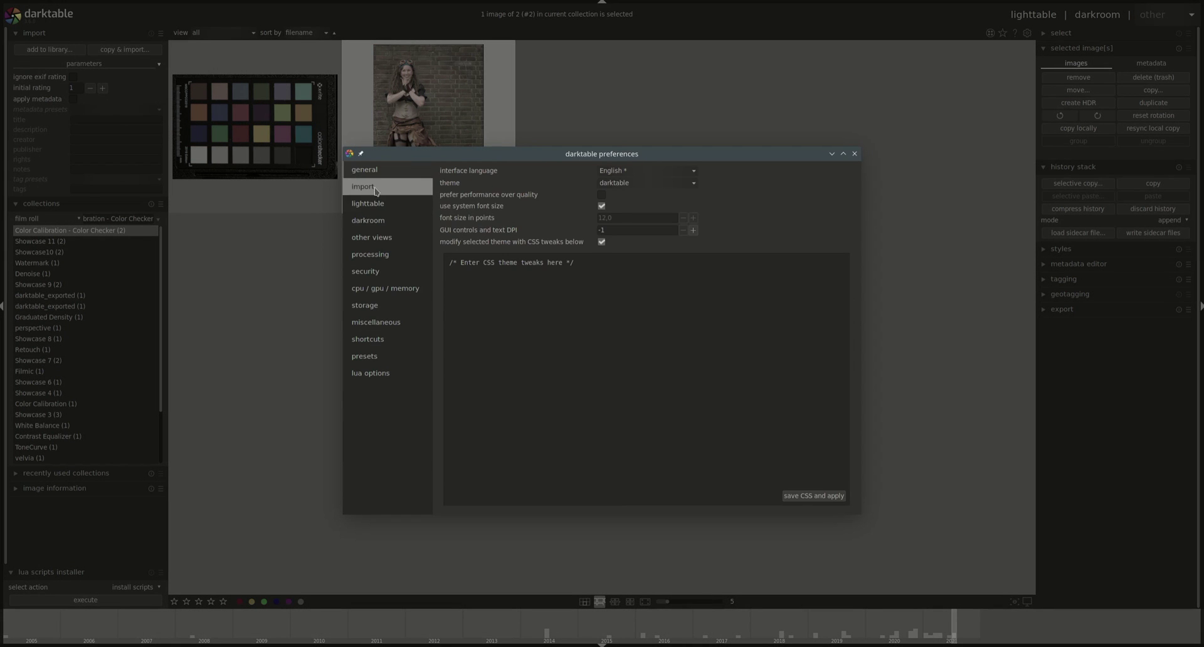
pyautogui.click(374, 181)
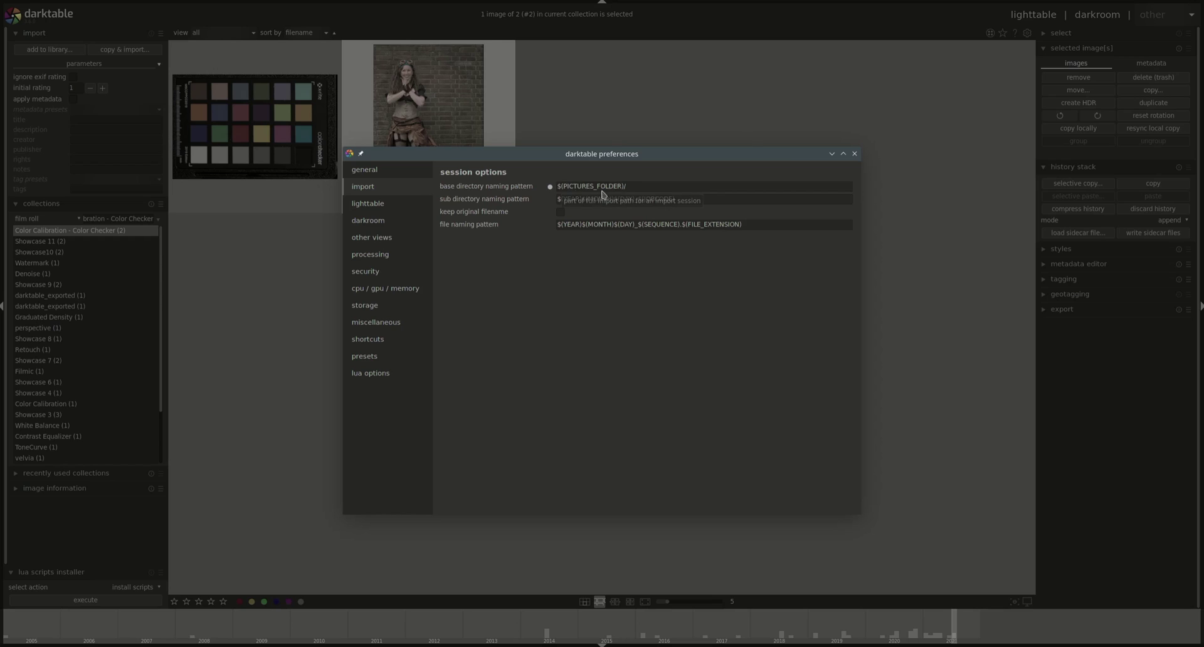
pyautogui.click(640, 186)
pyautogui.write('aktable/')
pyautogui.press('BackSpace')
pyautogui.press('BackSpace')
pyautogui.press('BackSpace')
pyautogui.press('BackSpace')
pyautogui.press('BackSpace')
pyautogui.press('BackSpace')
pyautogui.press('BackSpace')
pyautogui.press('BackSpace')
pyautogui.press('BackSpace')
pyautogui.write('raw')
pyautogui.press('BackSpace')
pyautogui.press('BackSpace')
pyautogui.press('BackSpace')
pyautogui.click(566, 199)
pyautogui.write('EXIF_')
pyautogui.press('BackSpace')
pyautogui.press('BackSpace')
pyautogui.press('BackSpace')
pyautogui.press('BackSpace')
pyautogui.press('BackSpace')
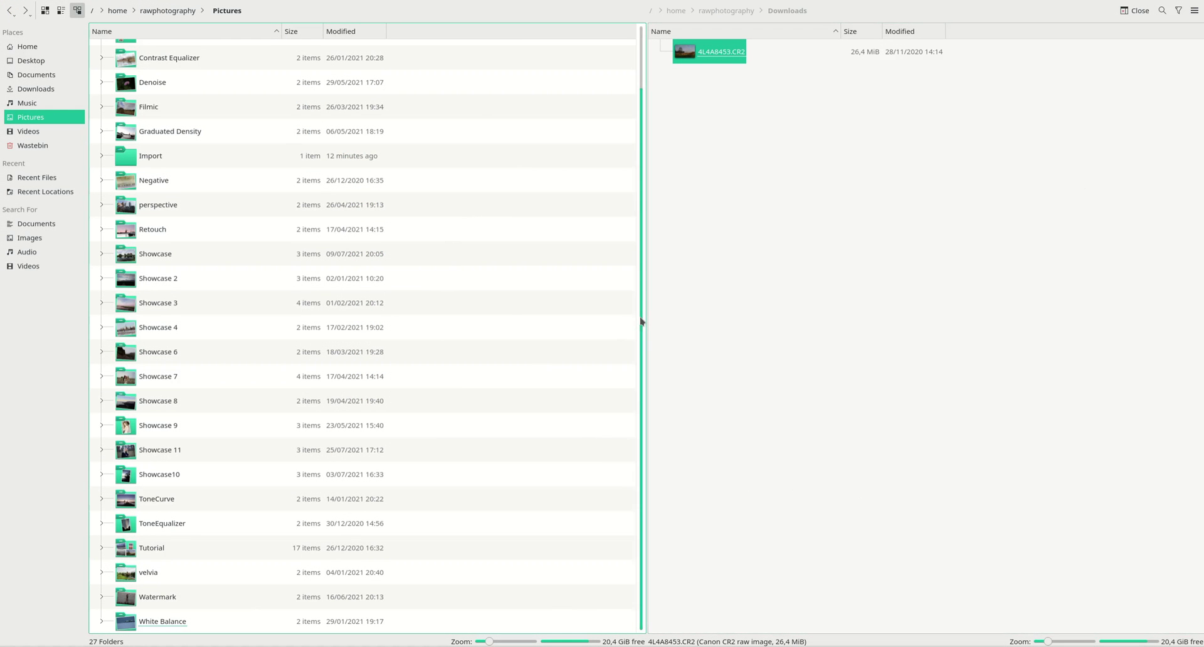
# Scroll Dolphin's pane to the top and navigate to the Pictures folder.
pyautogui.moveTo(641, 322); pyautogui.dragTo(646, 255)
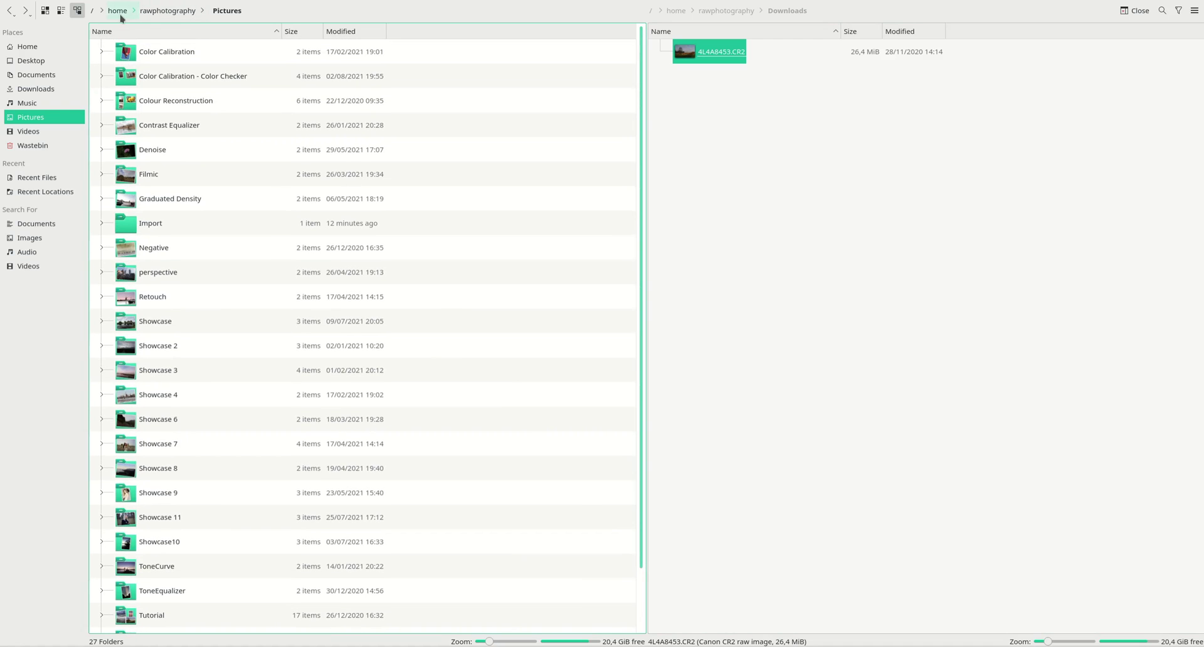
pyautogui.click(253, 5)
pyautogui.scroll(-1, 239, 185)
pyautogui.scroll(1, 276, 156)
# Sort Pictures by Modified newest first, check the Import folder's raw file, then return to darktable.
pyautogui.click(339, 31)
pyautogui.click(339, 31)
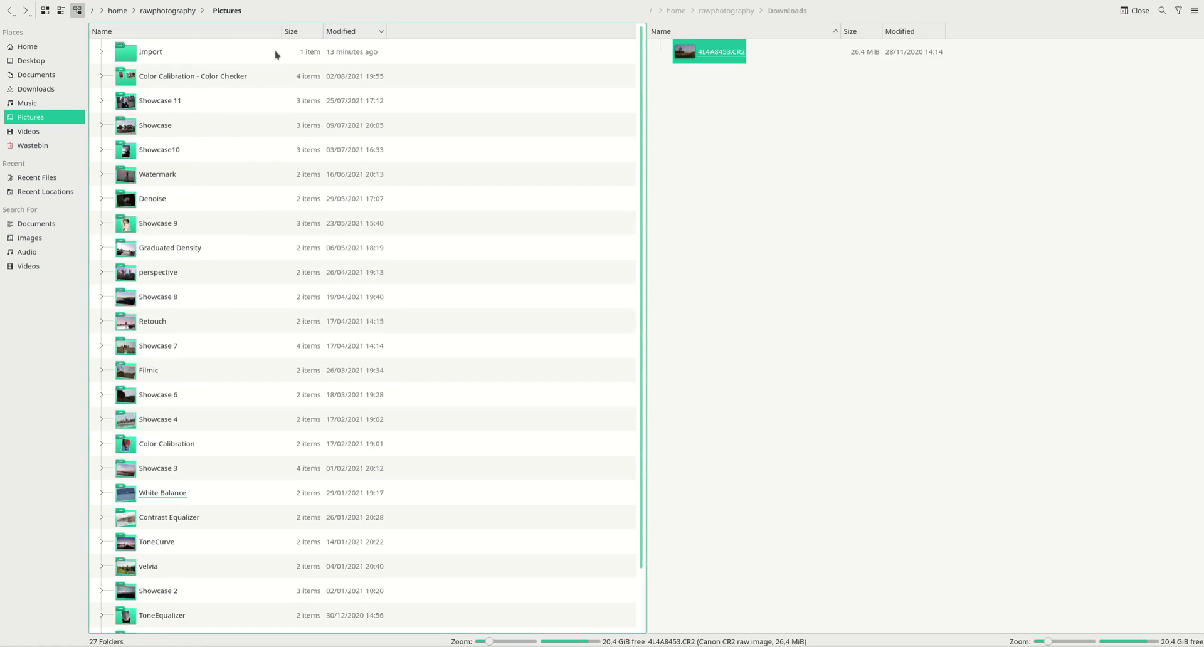
pyautogui.click(140, 52)
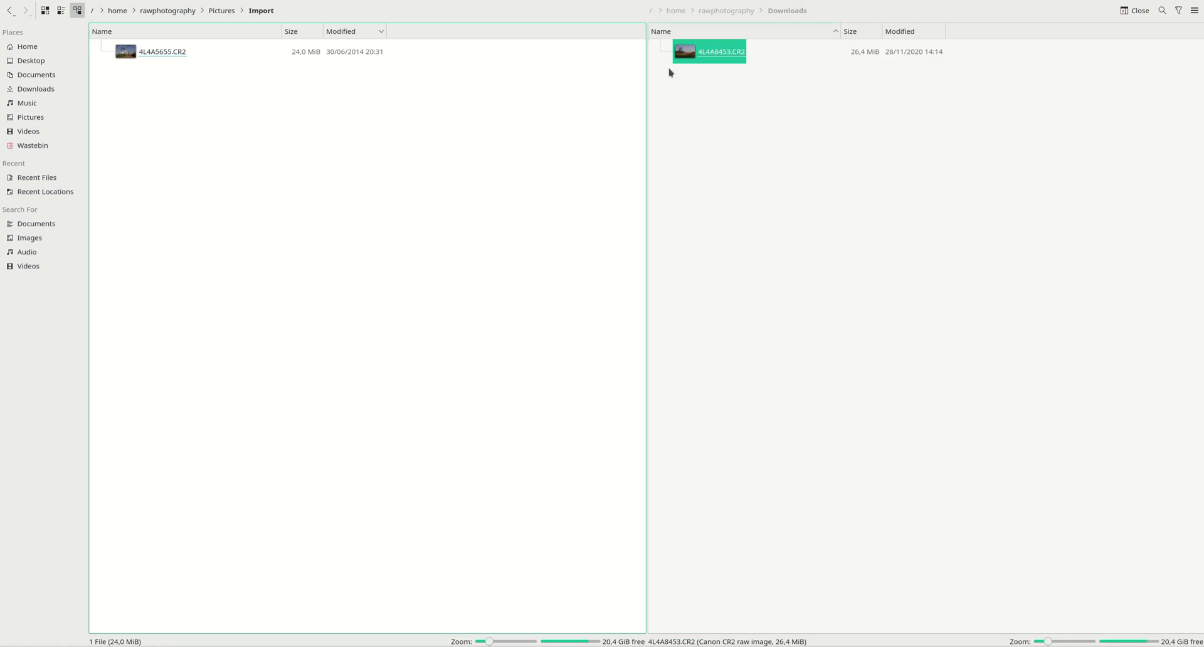
pyautogui.click(227, 12)
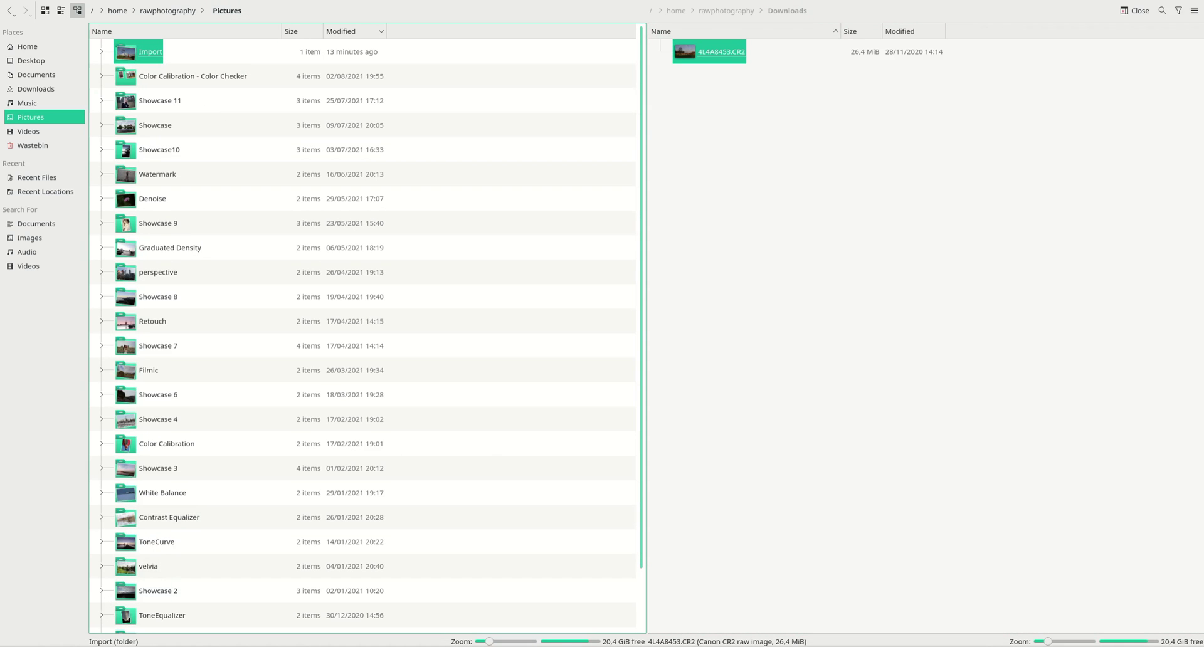
pyautogui.hotkey('alt', 'Tab')
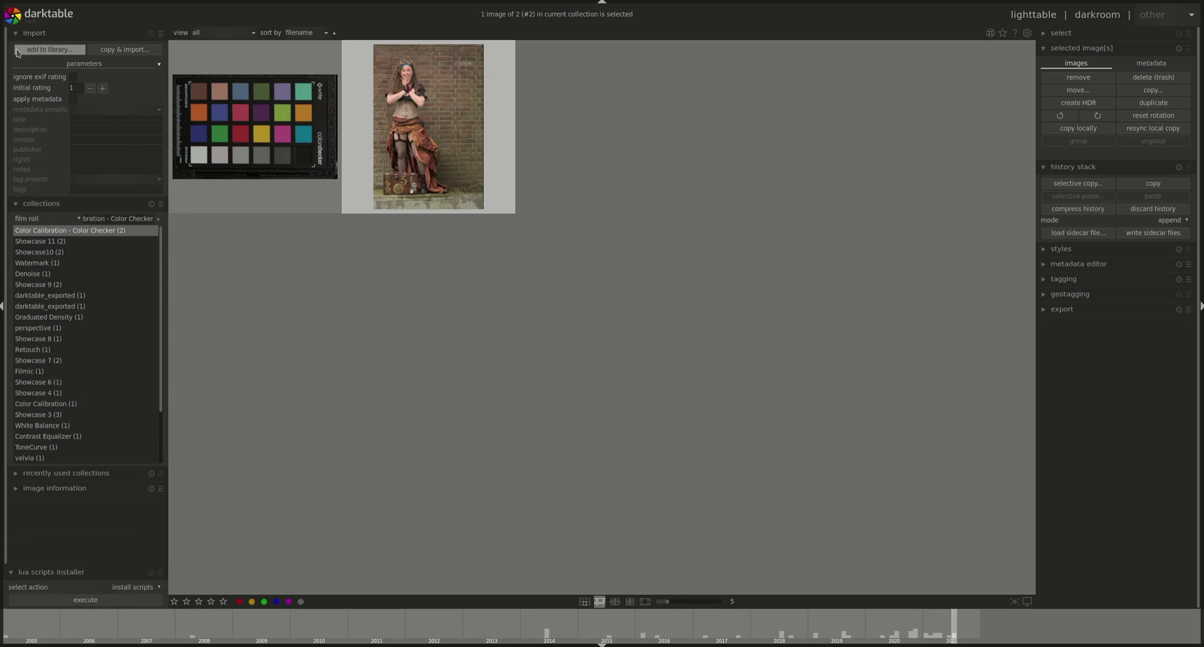
# Open add to library and browse to the Pictures Import folder listing 4L4A5655.CR2.
pyautogui.click(49, 49)
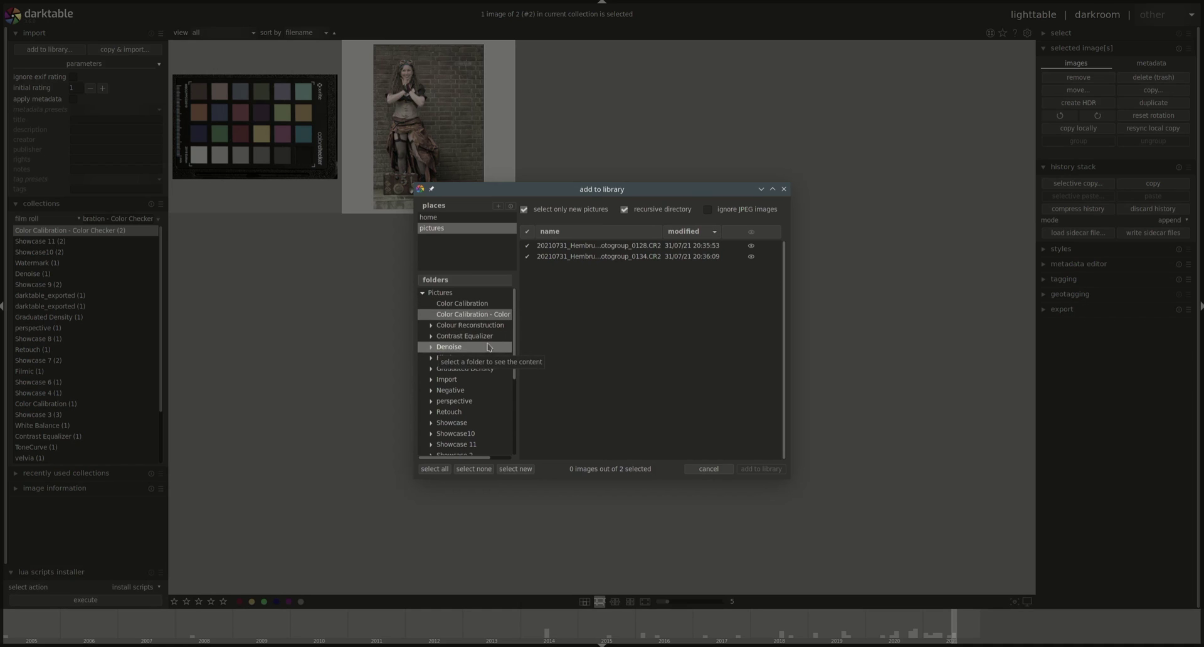
pyautogui.click(476, 293)
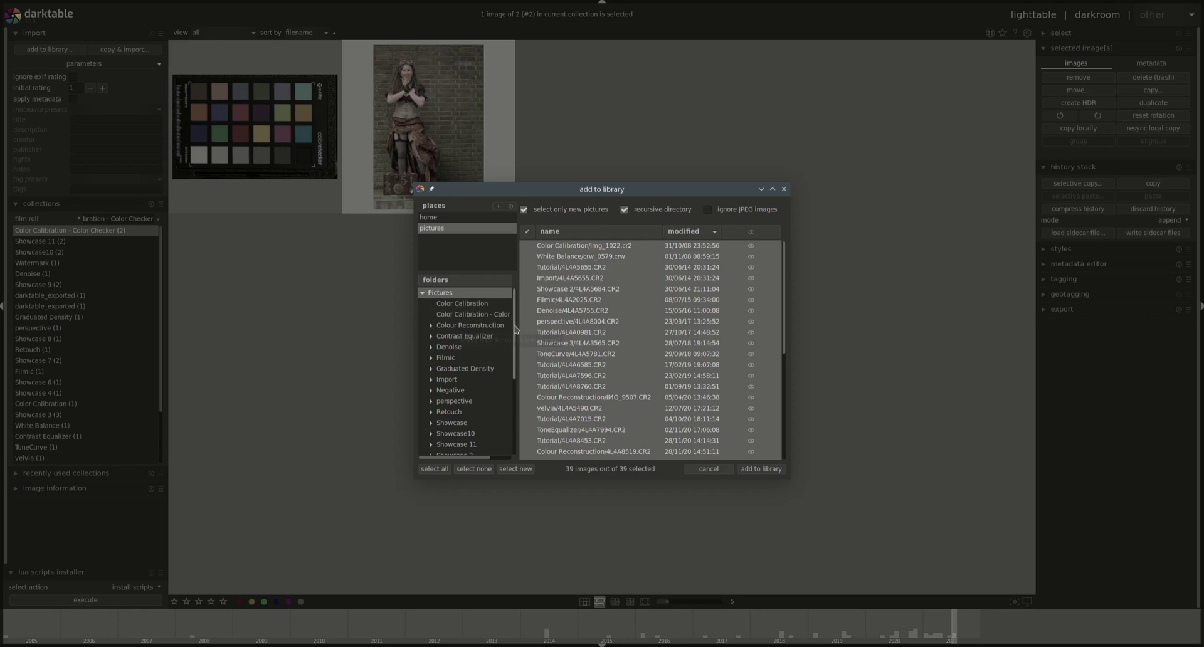
pyautogui.moveTo(514, 332); pyautogui.dragTo(513, 393)
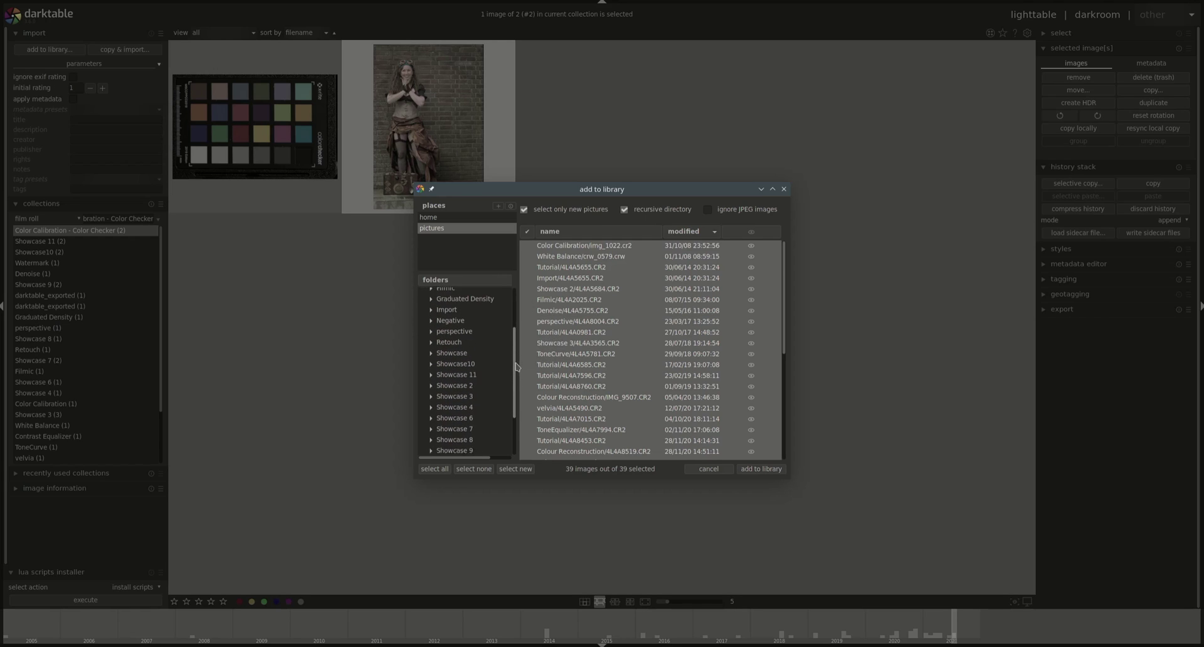
pyautogui.scroll(3, 472, 324)
pyautogui.click(471, 318)
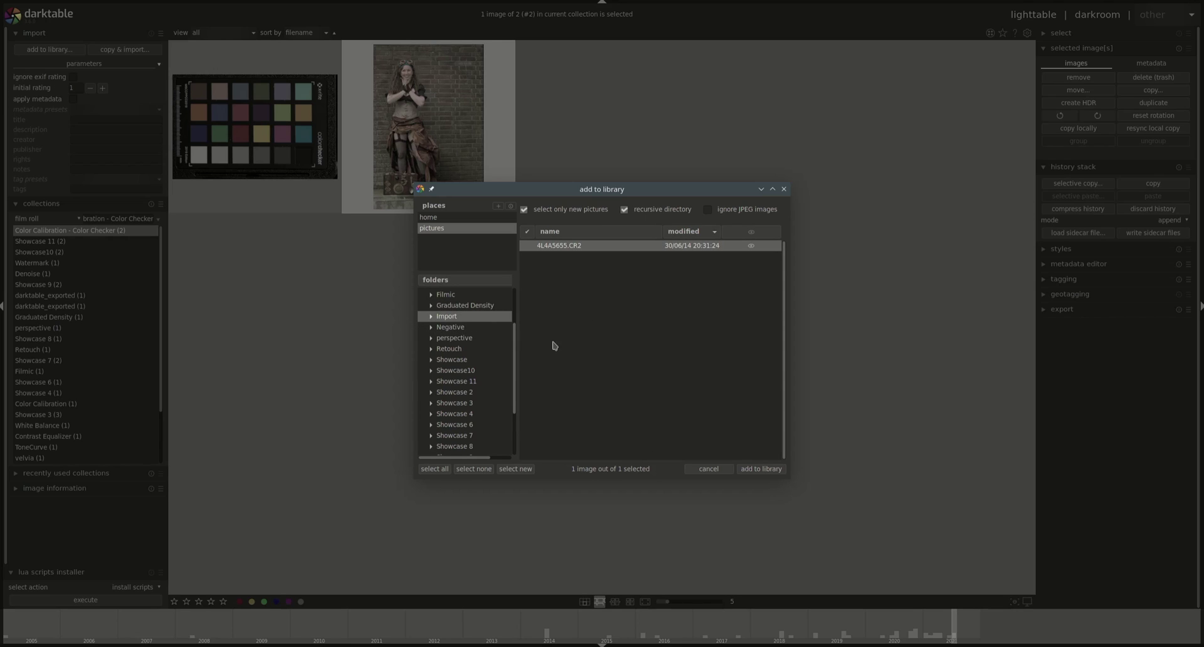
# Add 4L4A5655.CR2 to the library as an Import film roll, then open copy & import.
pyautogui.click(761, 469)
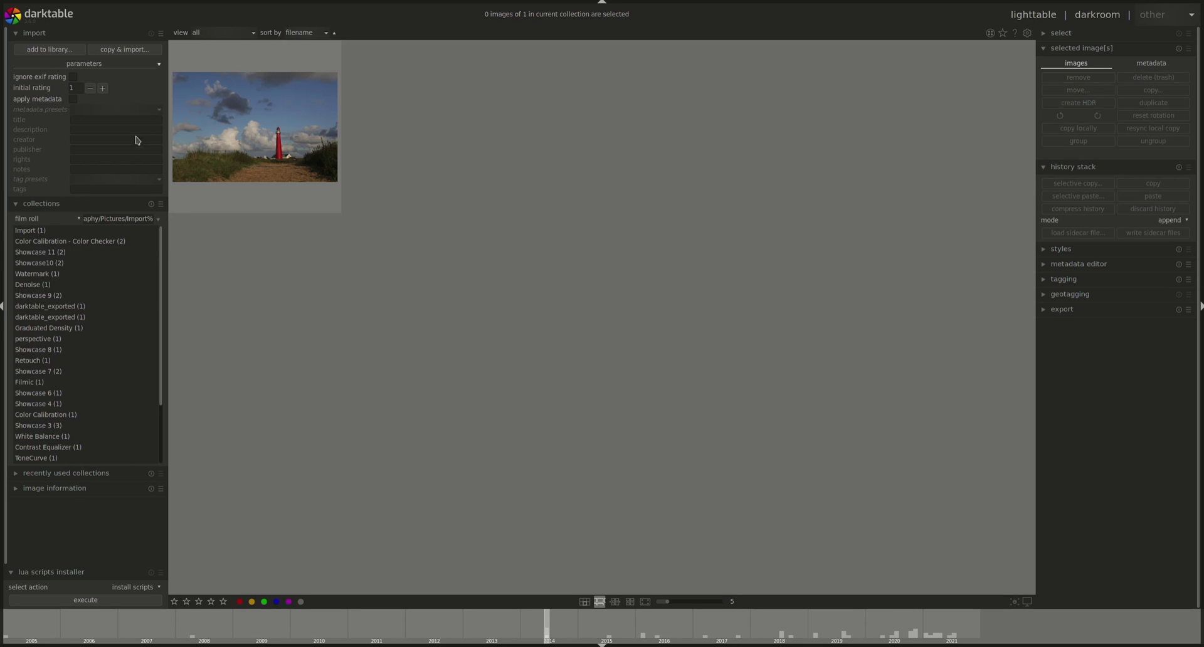
pyautogui.click(137, 49)
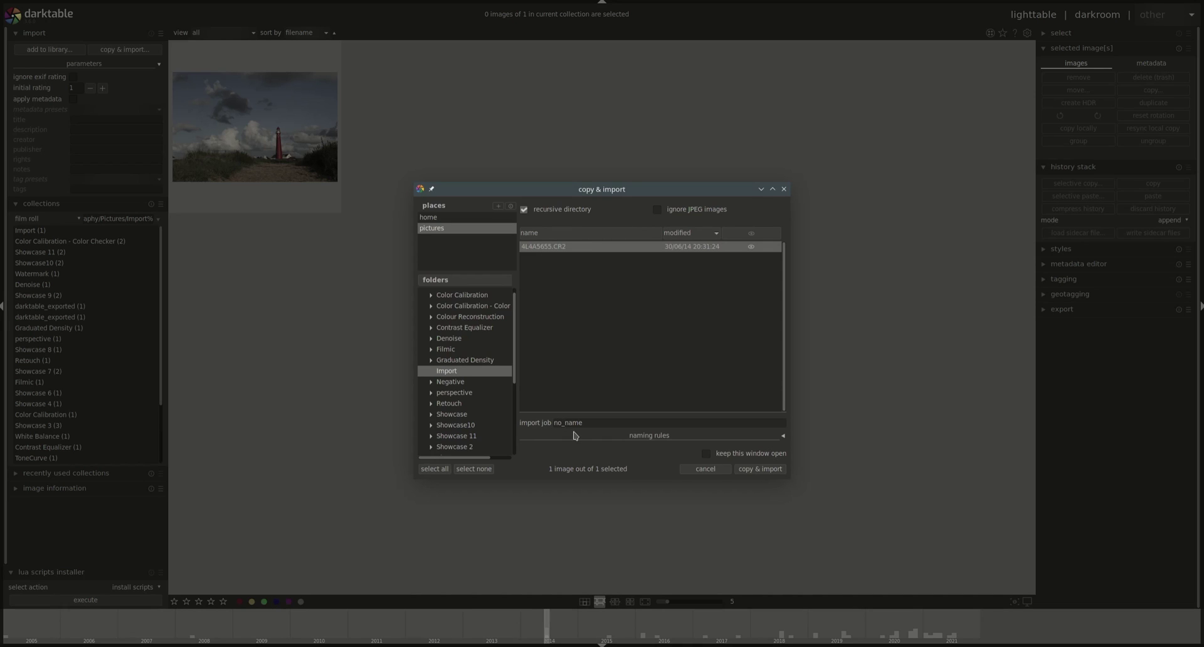
# Enable recursive directory, rename the import job to import2, and expand the naming rules.
pyautogui.click(524, 211)
pyautogui.moveTo(609, 423); pyautogui.dragTo(539, 415)
pyautogui.write('import2')
pyautogui.click(782, 435)
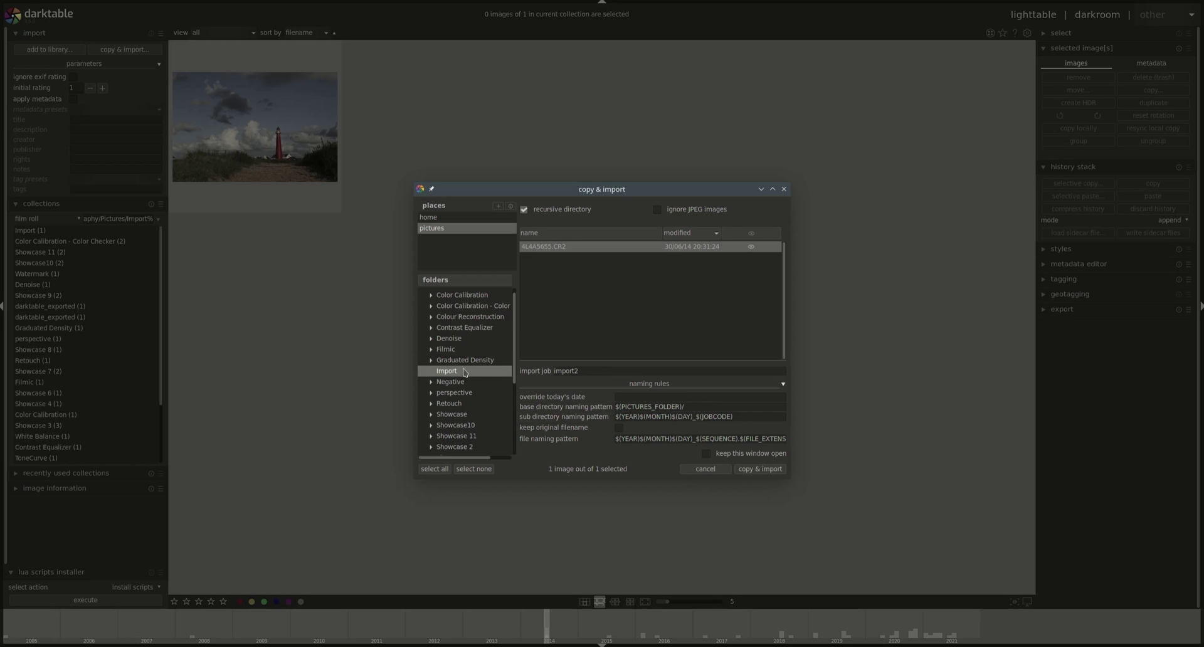
# Browse from home to Downloads and copy & import 4L4A8453.CR2 into 20210808_import2.
pyautogui.scroll(1, 517, 345)
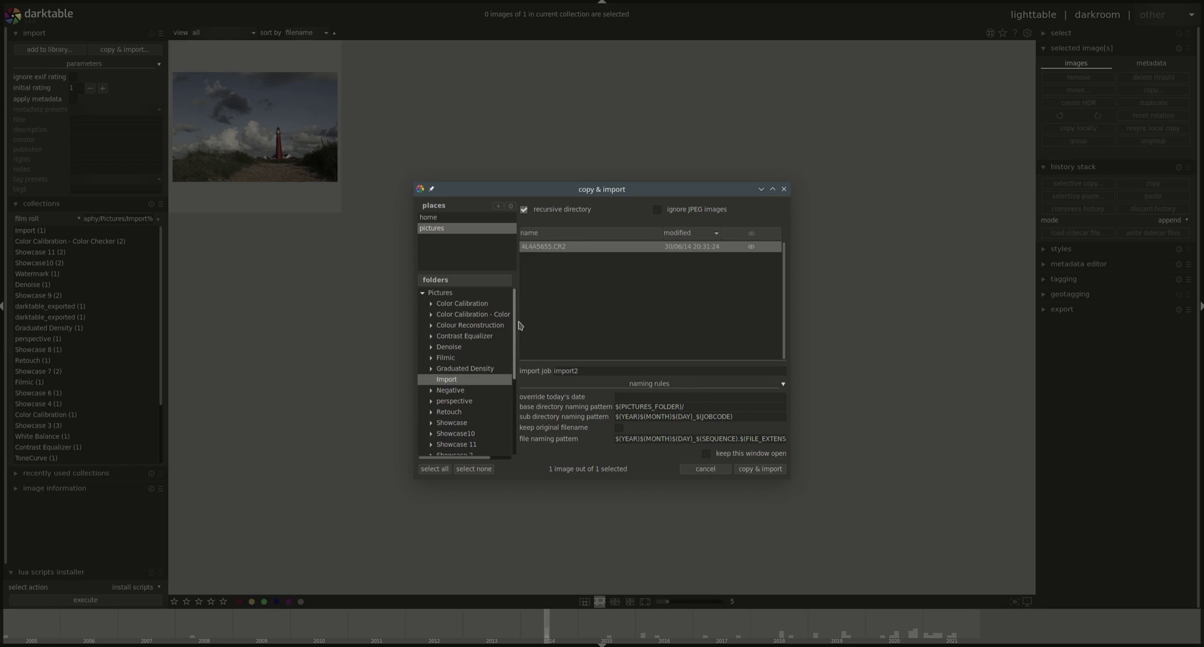
pyautogui.click(422, 292)
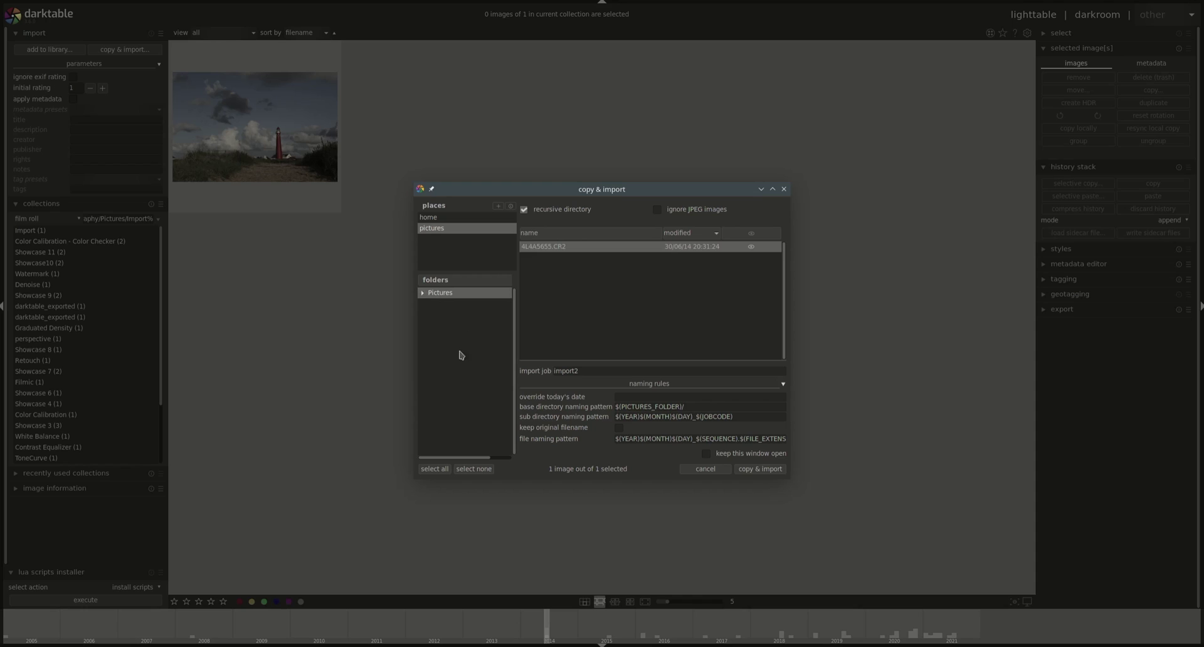
pyautogui.click(444, 218)
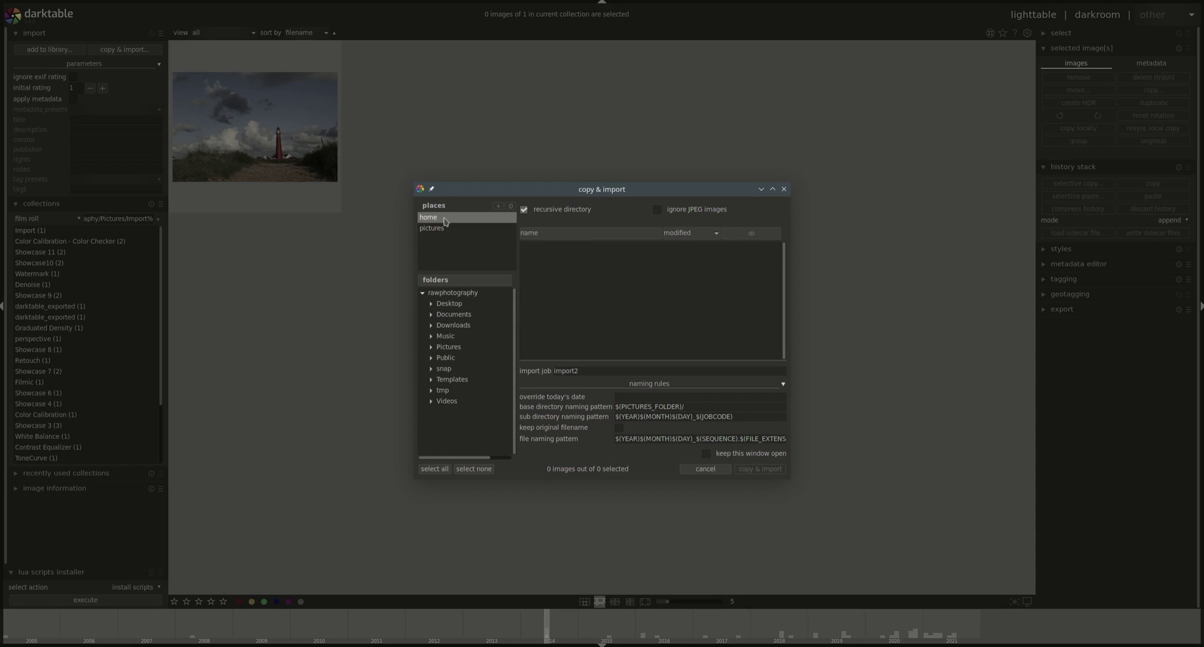
pyautogui.click(432, 326)
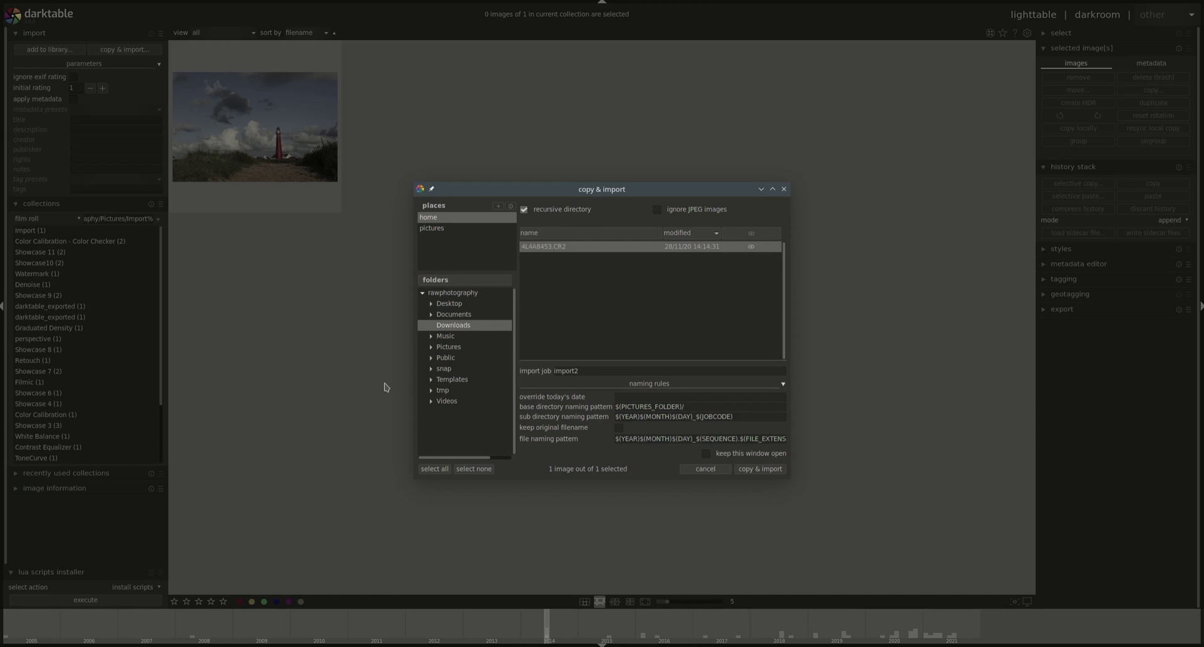
pyautogui.click(760, 469)
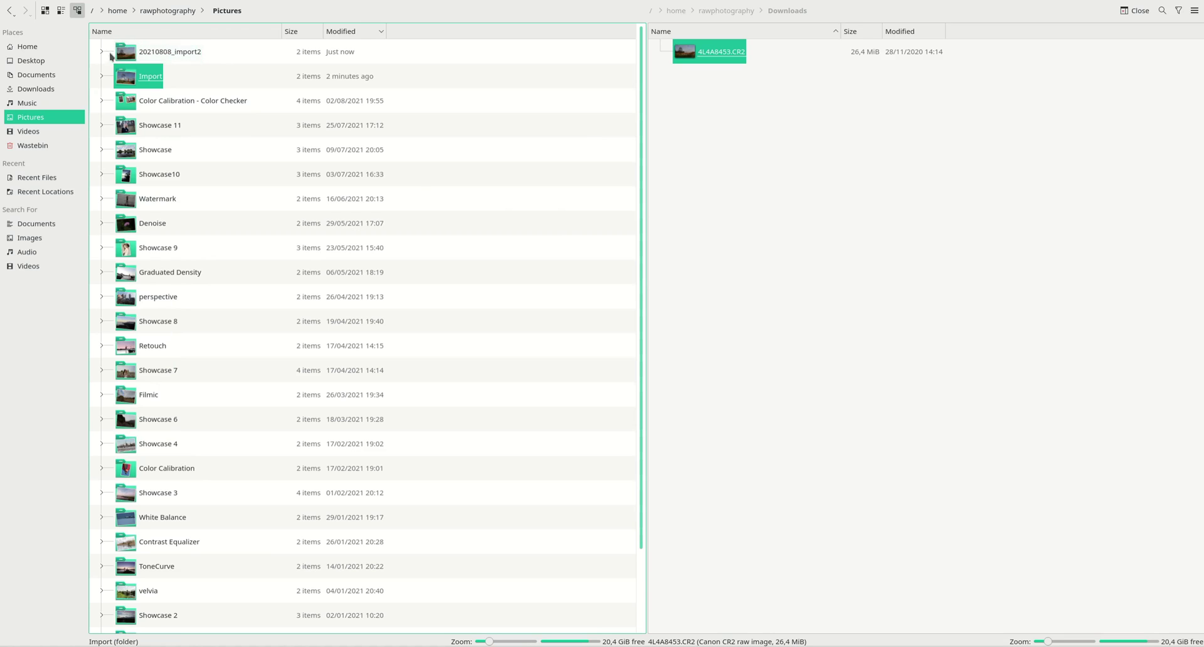
# Expand 20210808_import2 in Dolphin to see 20210808_0001.CR2 and its .xmp, then return to darktable.
pyautogui.click(103, 52)
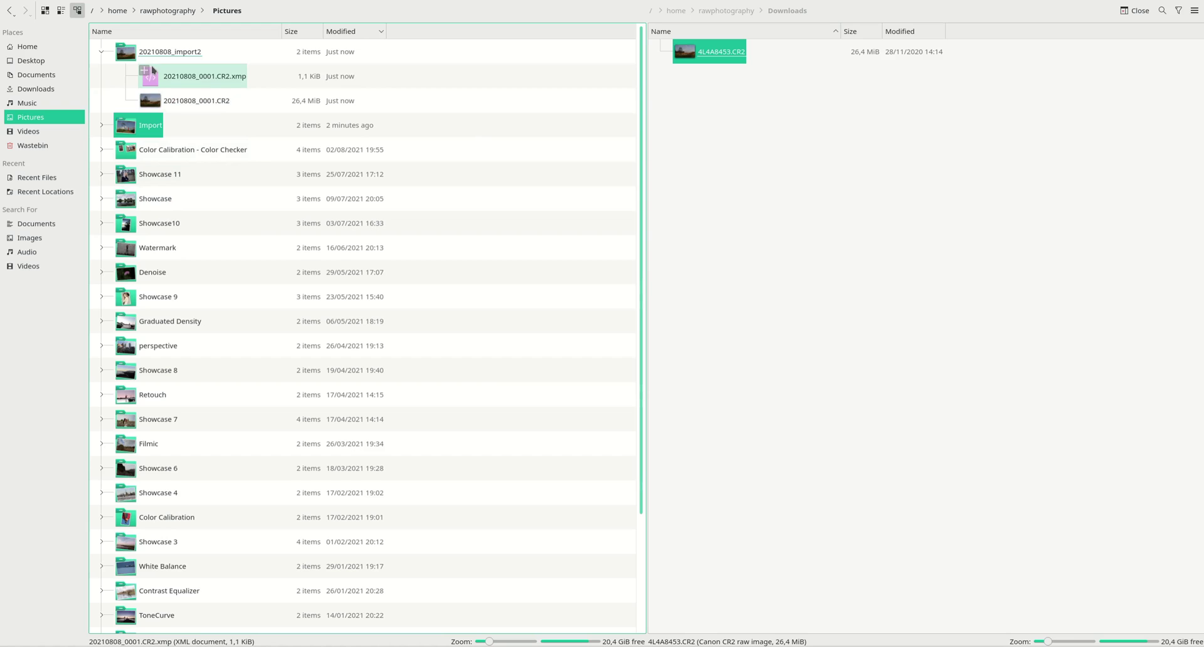
pyautogui.hotkey('alt', 'Tab')
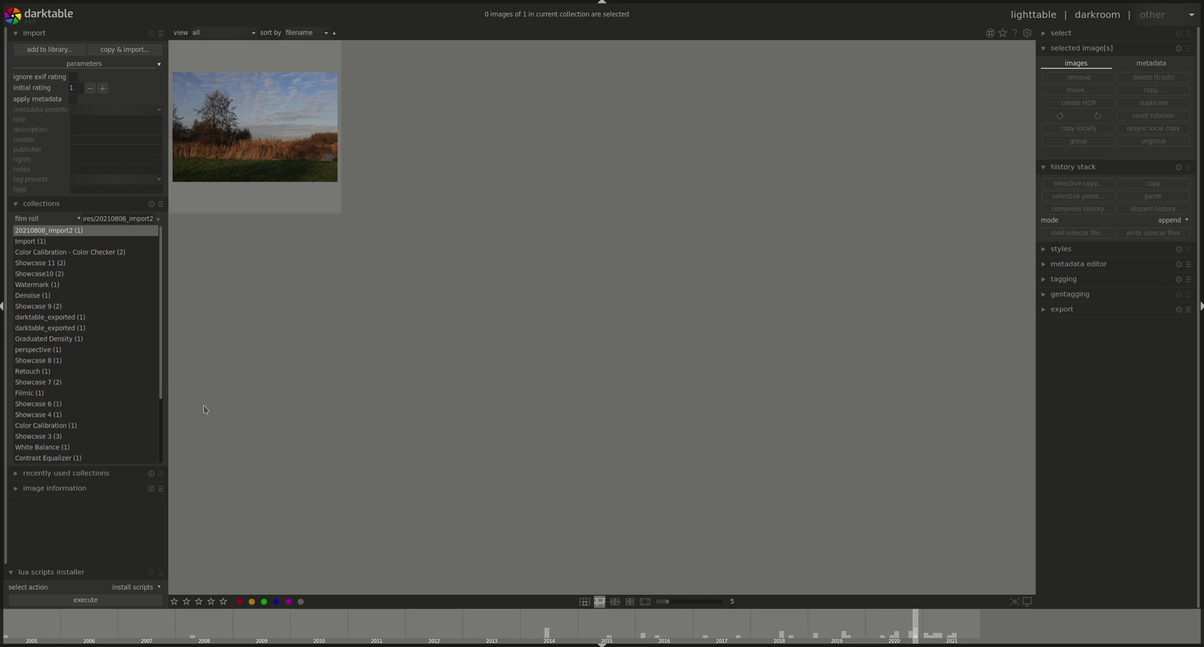
pyautogui.click(108, 50)
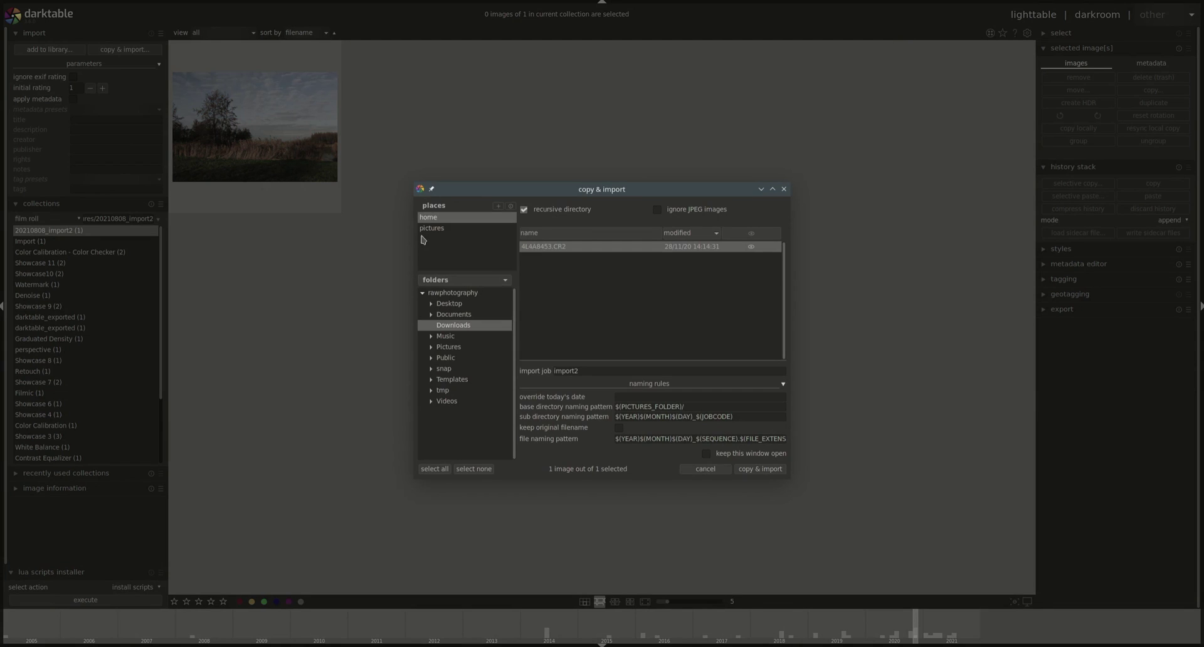
pyautogui.click(435, 218)
pyautogui.click(784, 189)
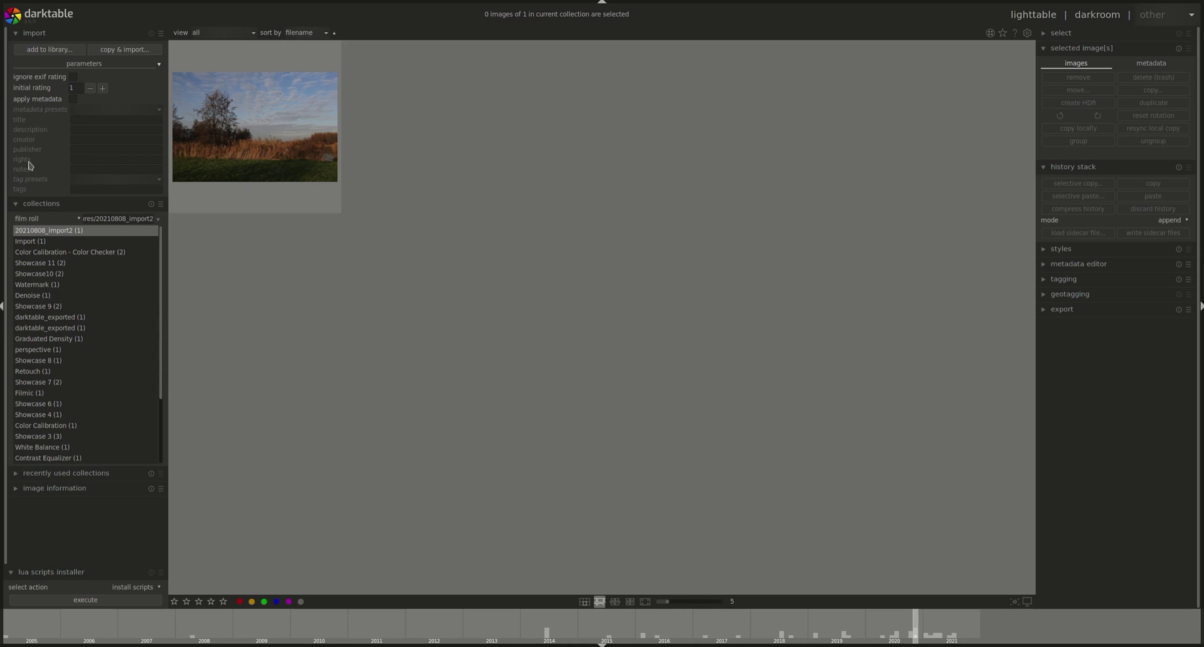
# Toggle 'apply metadata' on and off twice in the import parameters, leaving it unchecked.
pyautogui.click(73, 100)
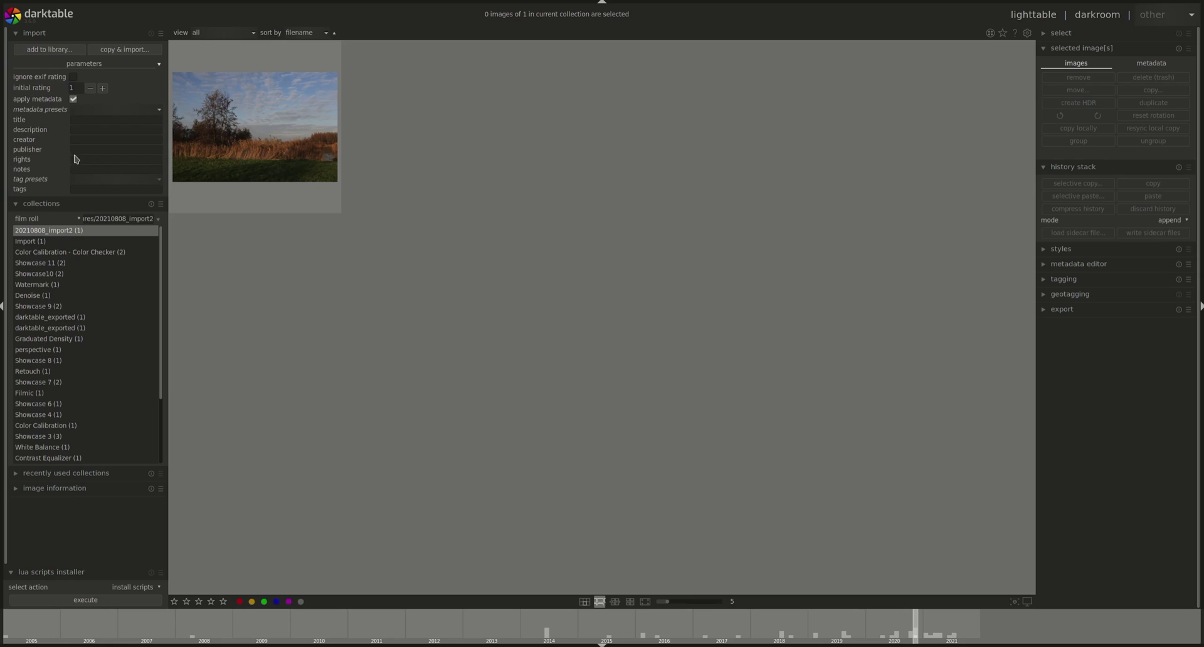
pyautogui.click(73, 99)
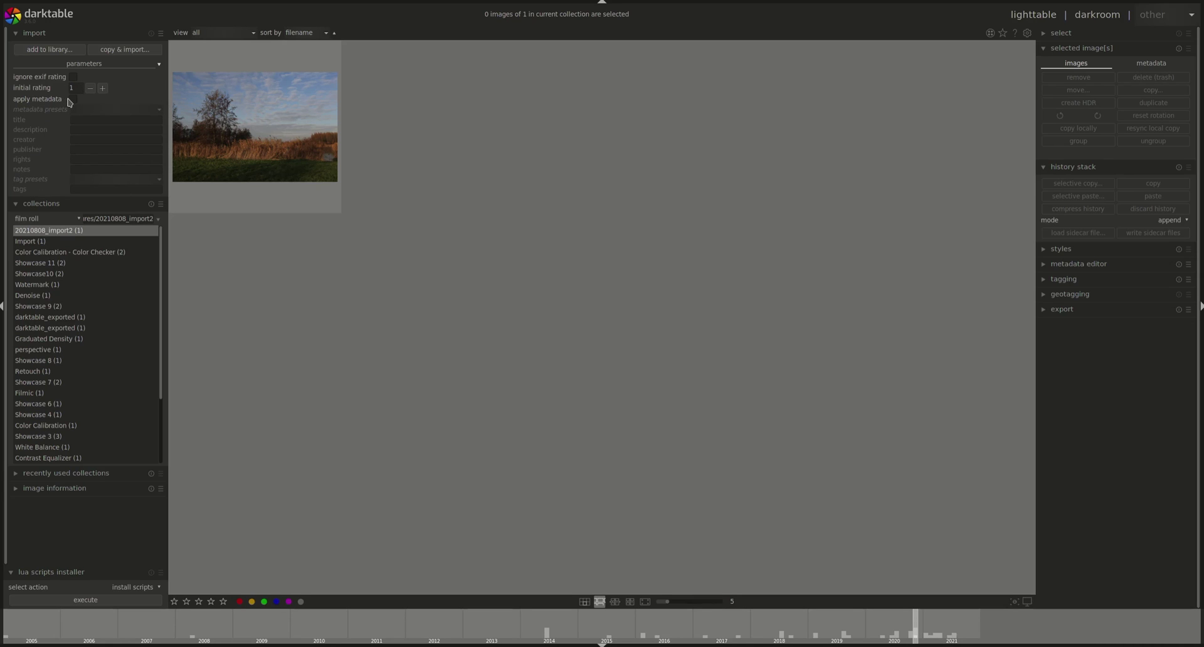
pyautogui.click(72, 99)
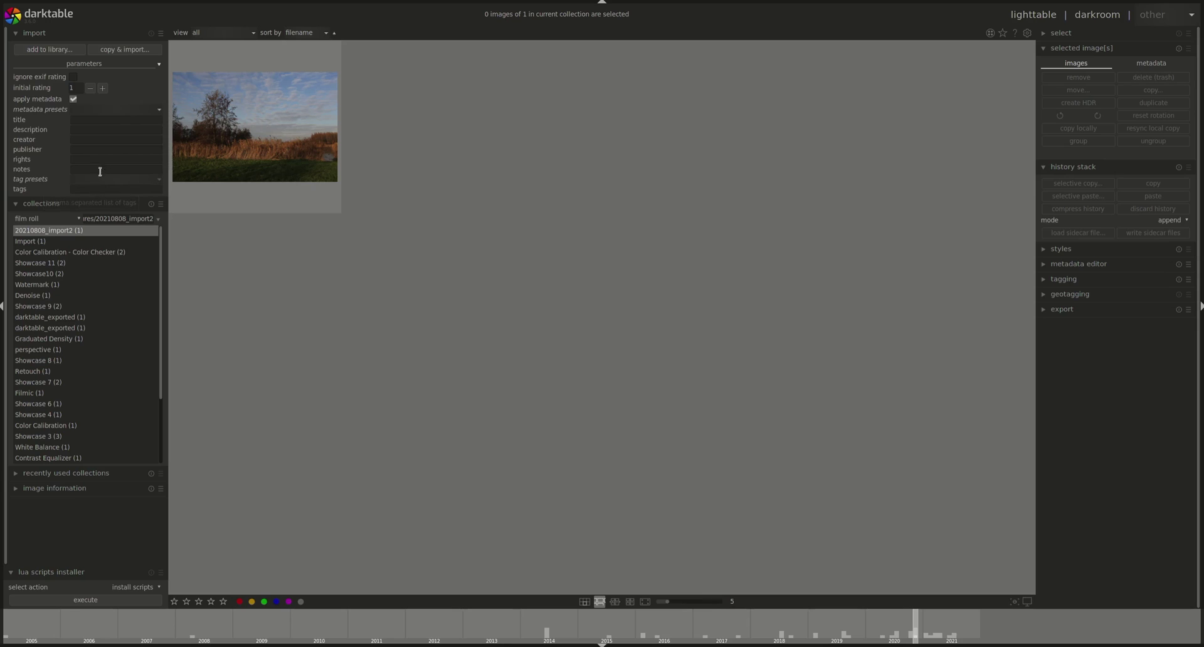
pyautogui.click(73, 99)
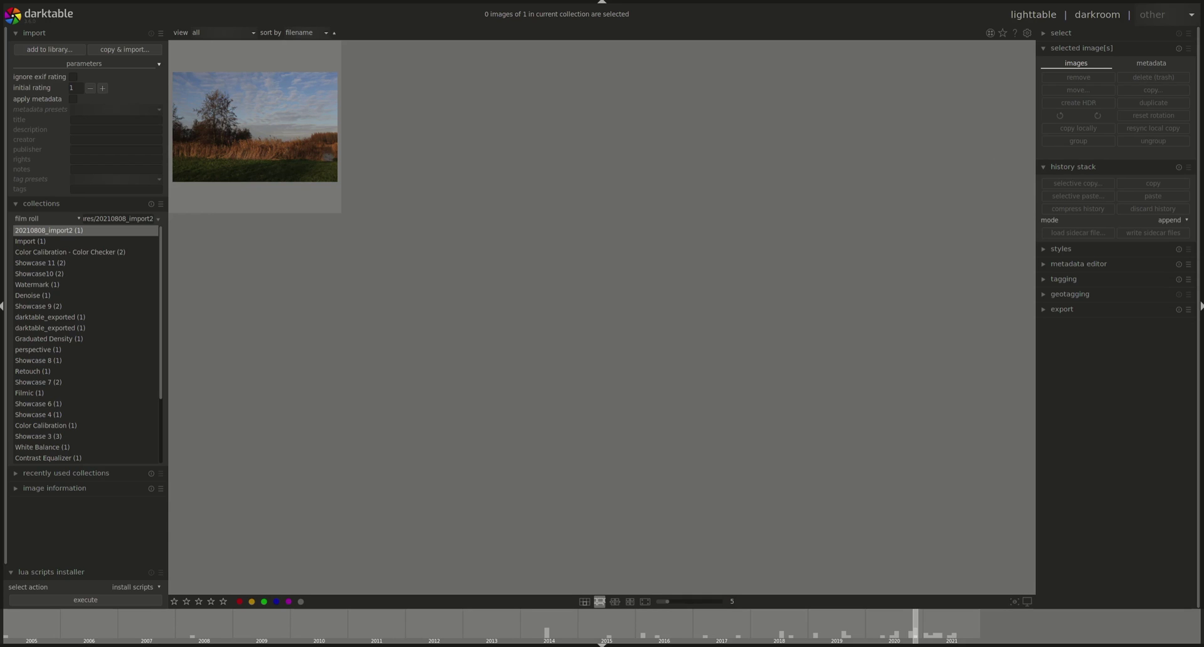
# Open the preferences' shortcuts page and browse global bindings like map view M and fullscreen F11.
pyautogui.click(1027, 33)
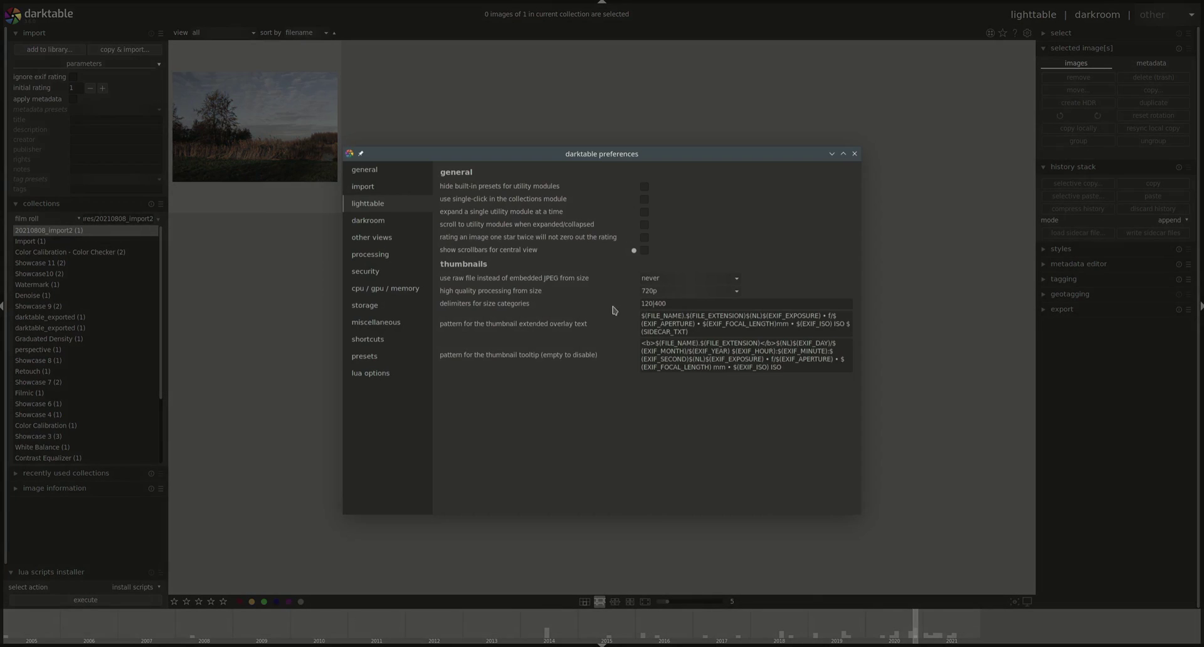
pyautogui.click(367, 339)
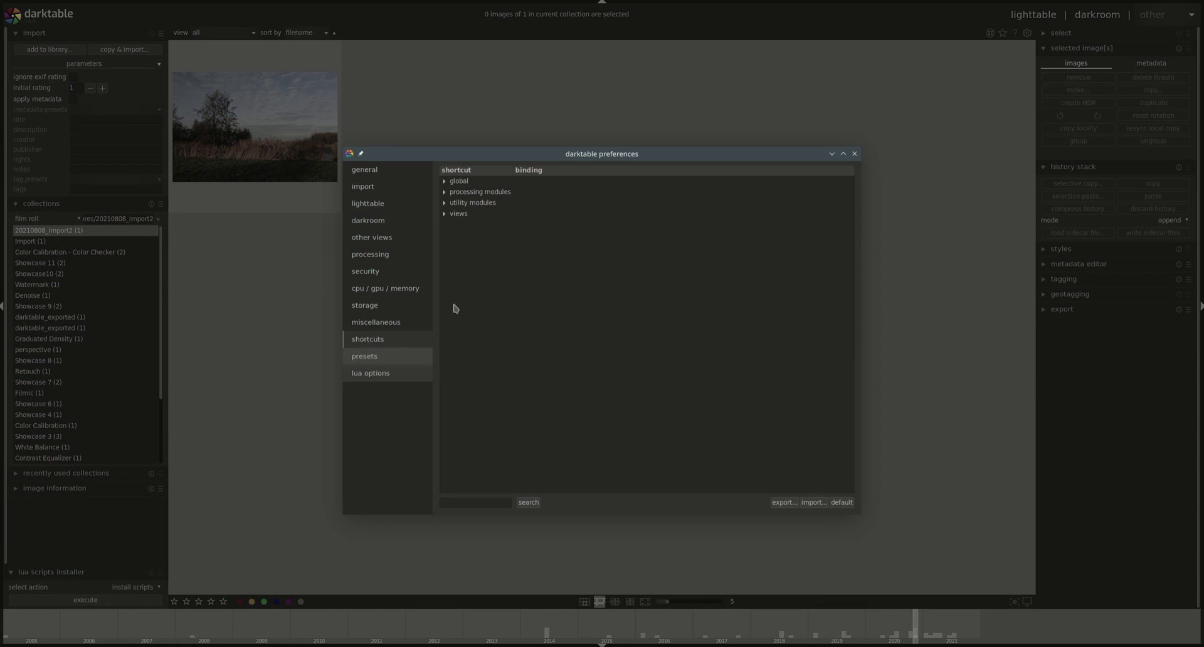
pyautogui.click(444, 182)
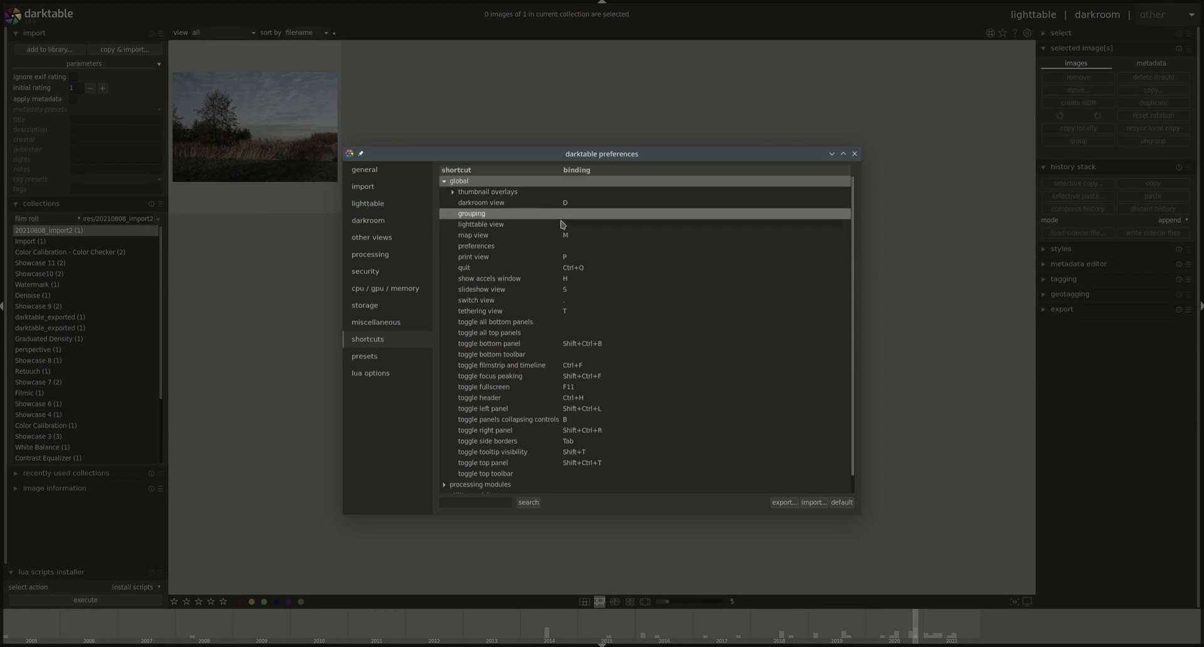
pyautogui.click(445, 182)
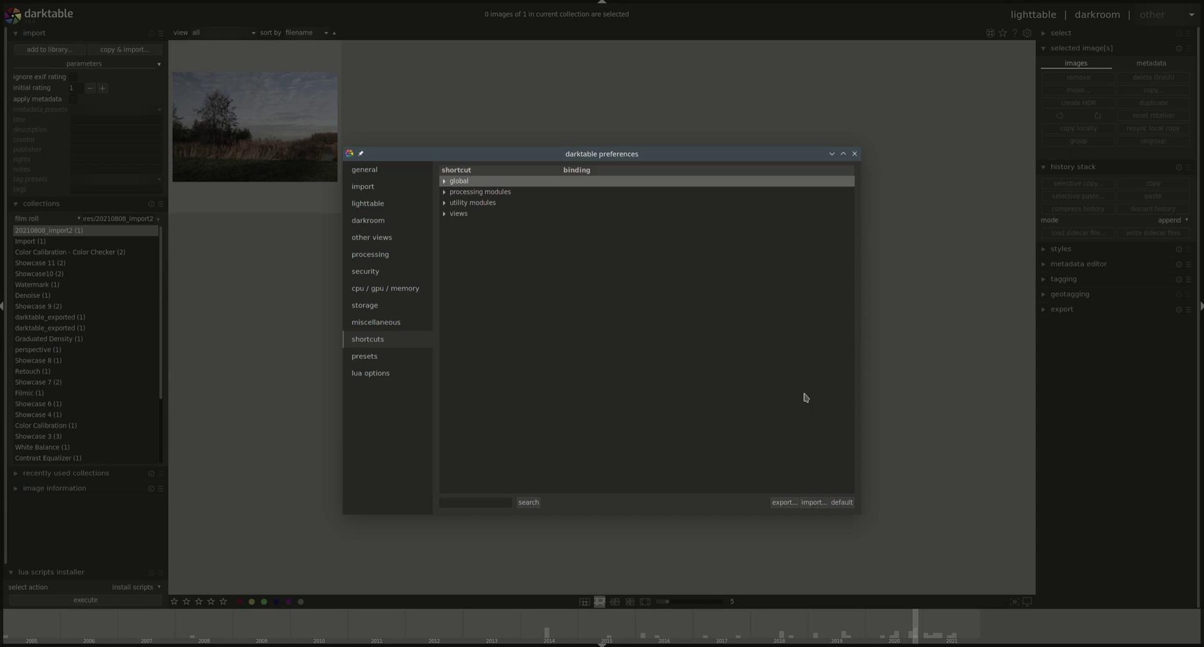
pyautogui.click(443, 181)
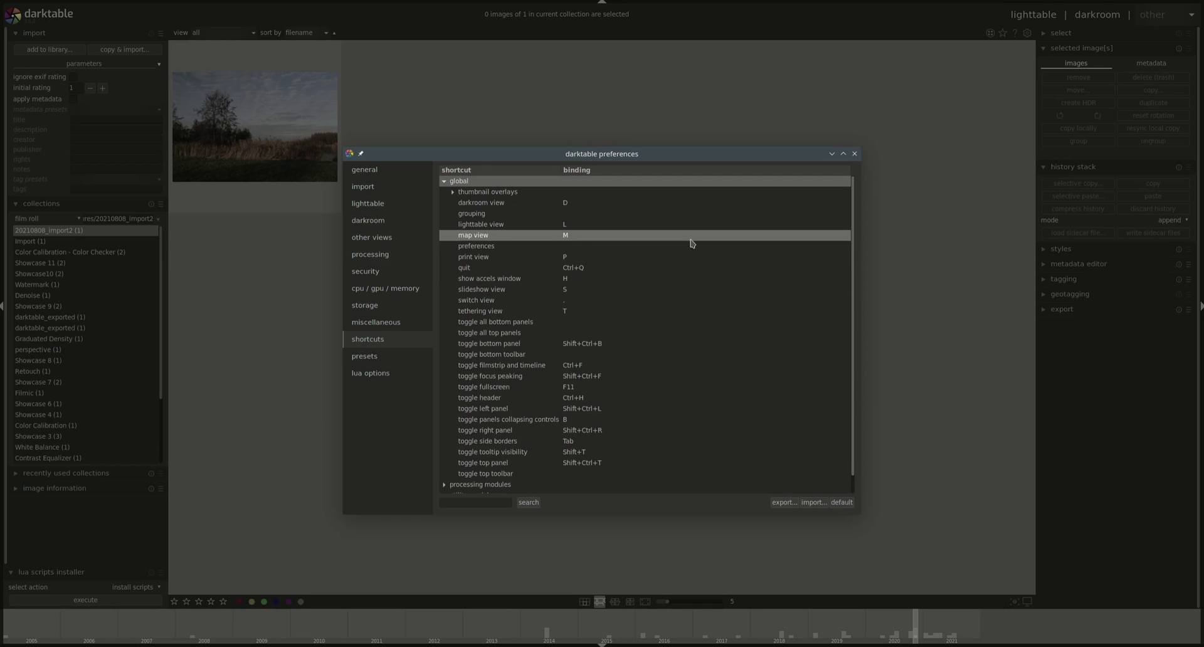
pyautogui.scroll(-1, 691, 243)
pyautogui.scroll(1, 691, 243)
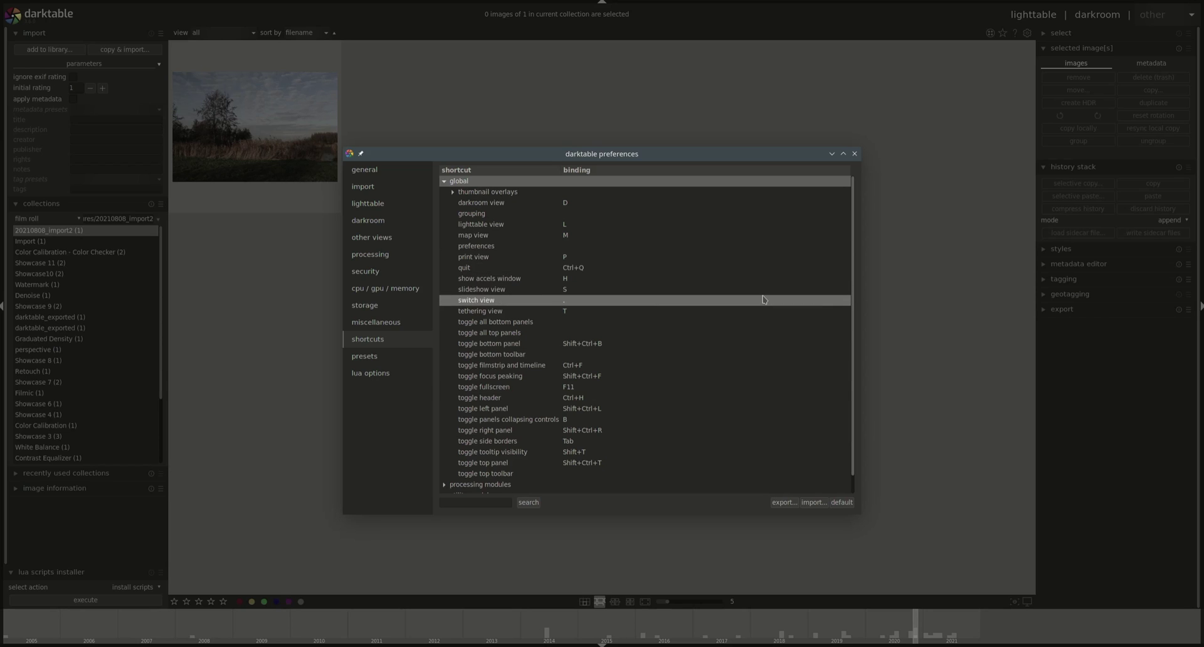
pyautogui.scroll(-1, 785, 381)
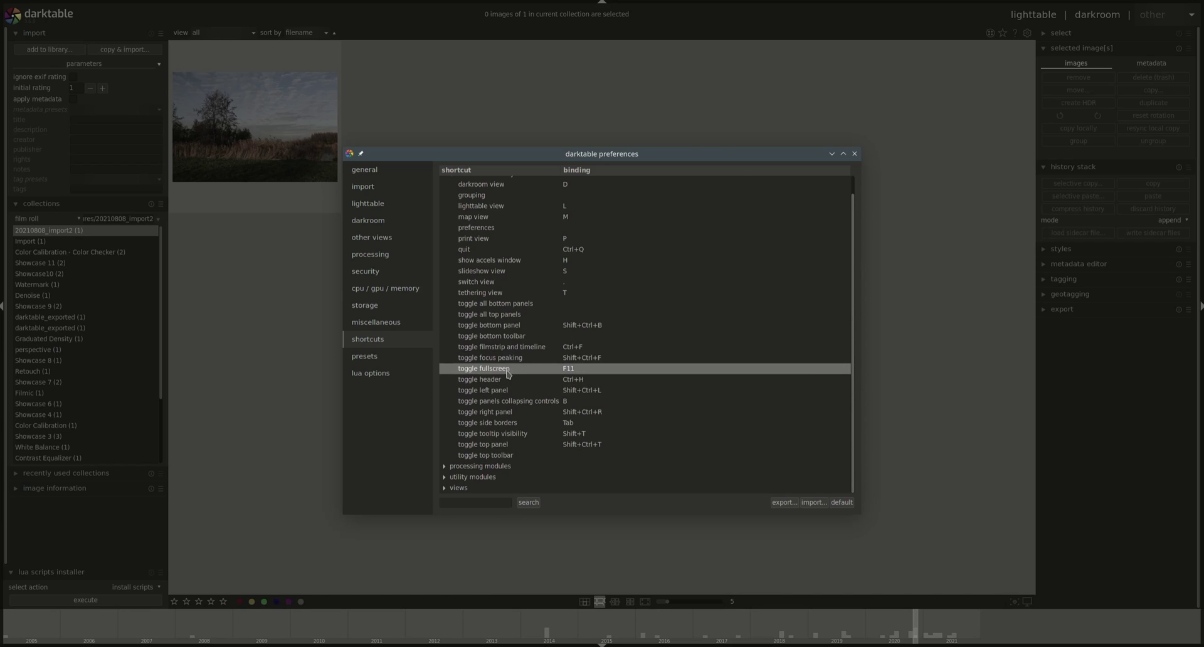
# Close preferences and toggle focus peaking on, then off, with Ctrl+Shift+F.
pyautogui.click(854, 154)
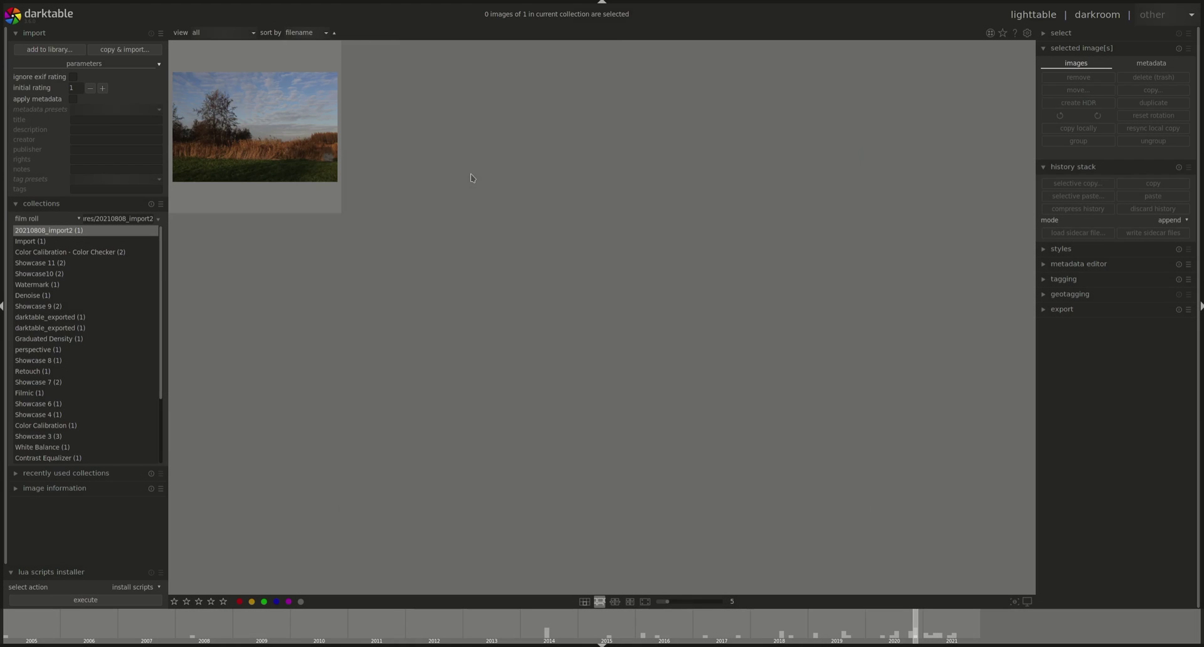
pyautogui.hotkey('ctrl', 'shift', 'f')
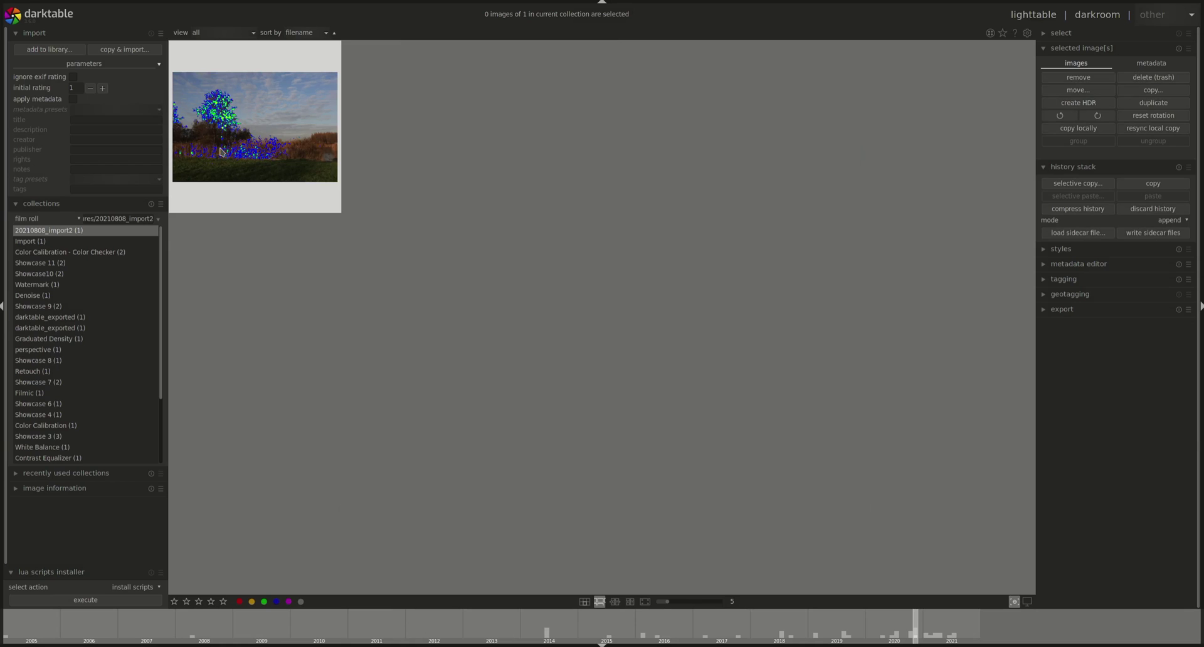
pyautogui.hotkey('ctrl', 'shift', 'f')
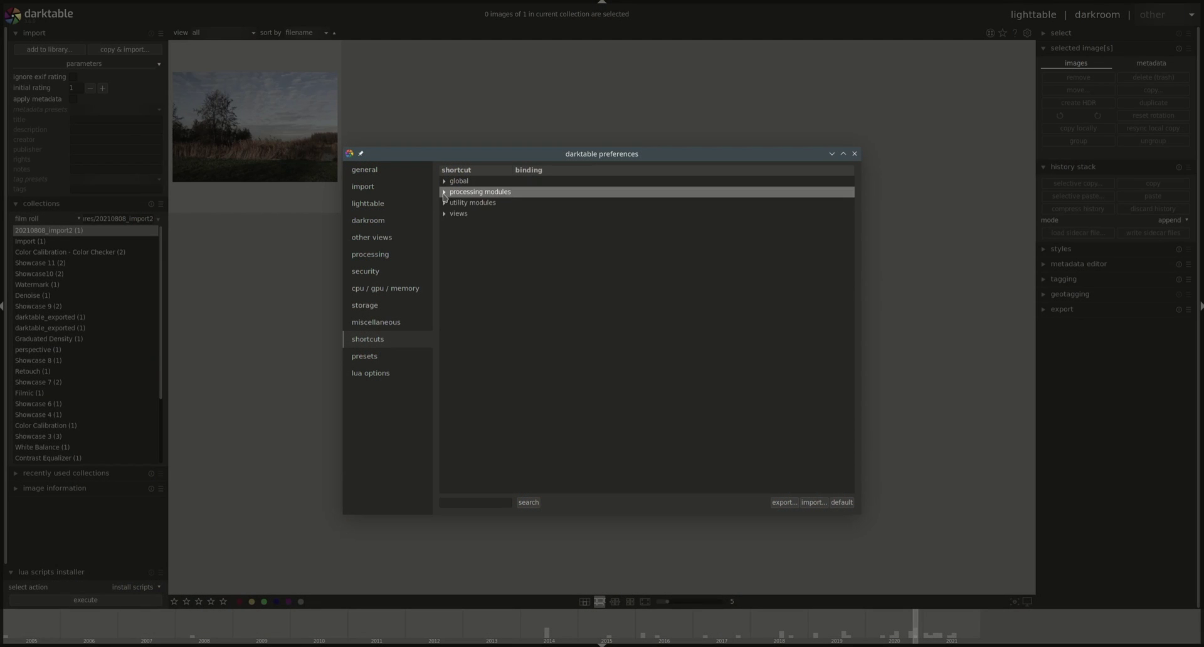
# Expand the processing modules shortcut group and scroll through its module list.
pyautogui.click(444, 193)
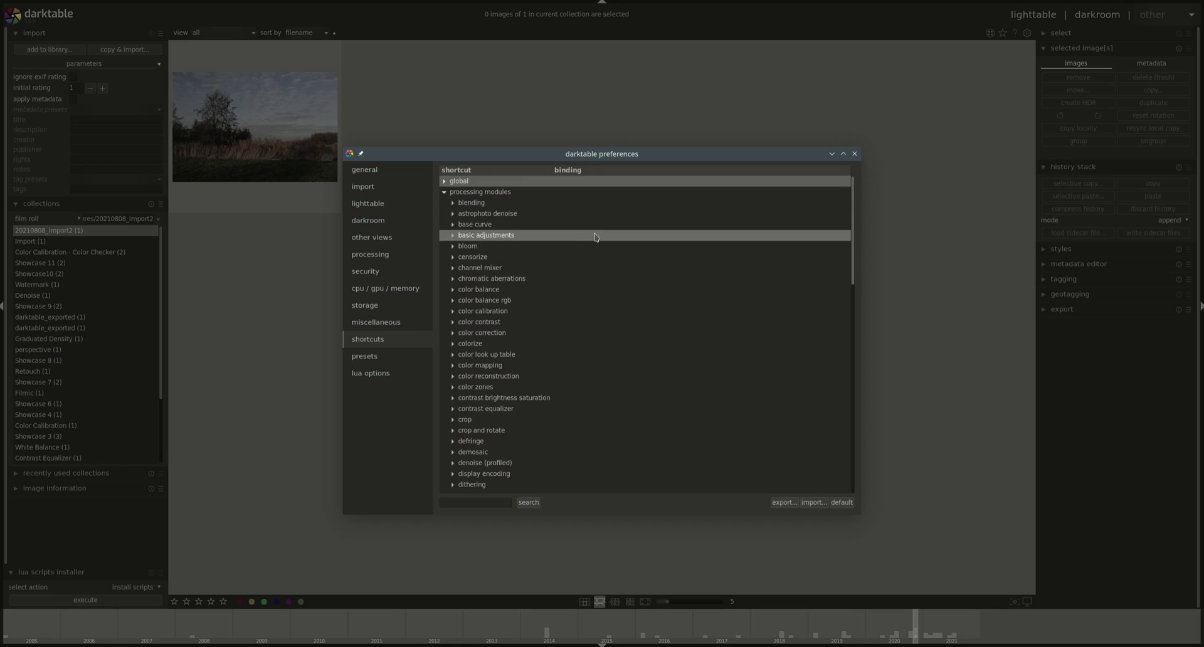
pyautogui.scroll(-1, 569, 403)
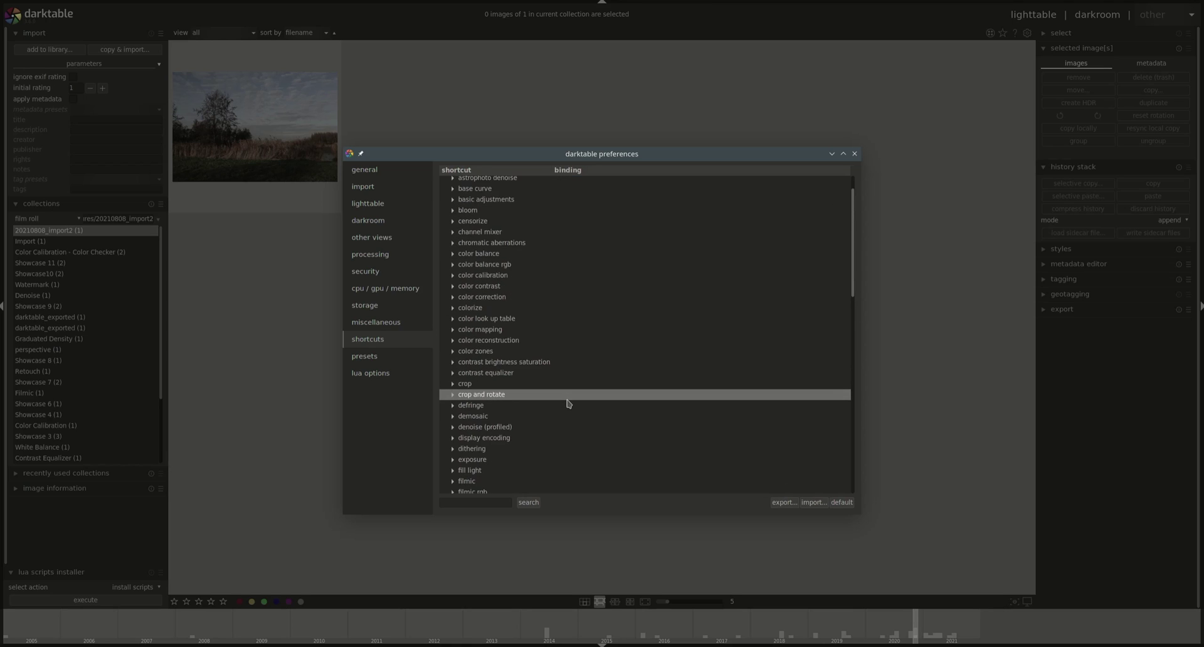
pyautogui.scroll(-1, 569, 403)
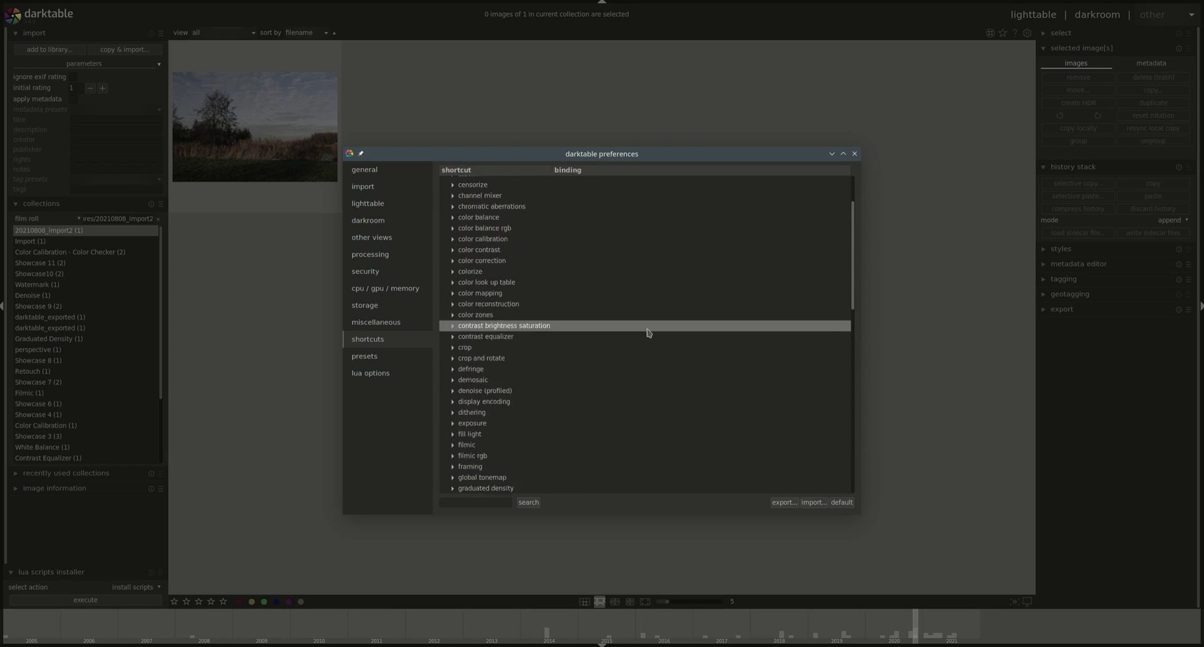
pyautogui.scroll(1, 648, 332)
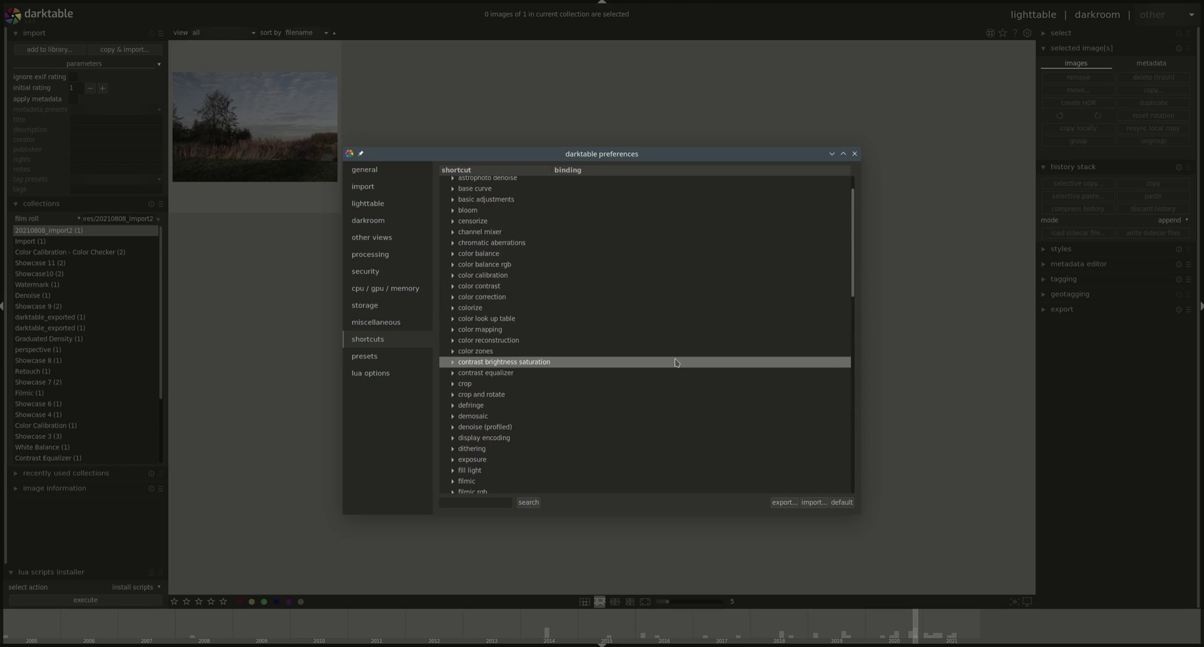
pyautogui.scroll(-1, 676, 363)
pyautogui.scroll(-2, 676, 362)
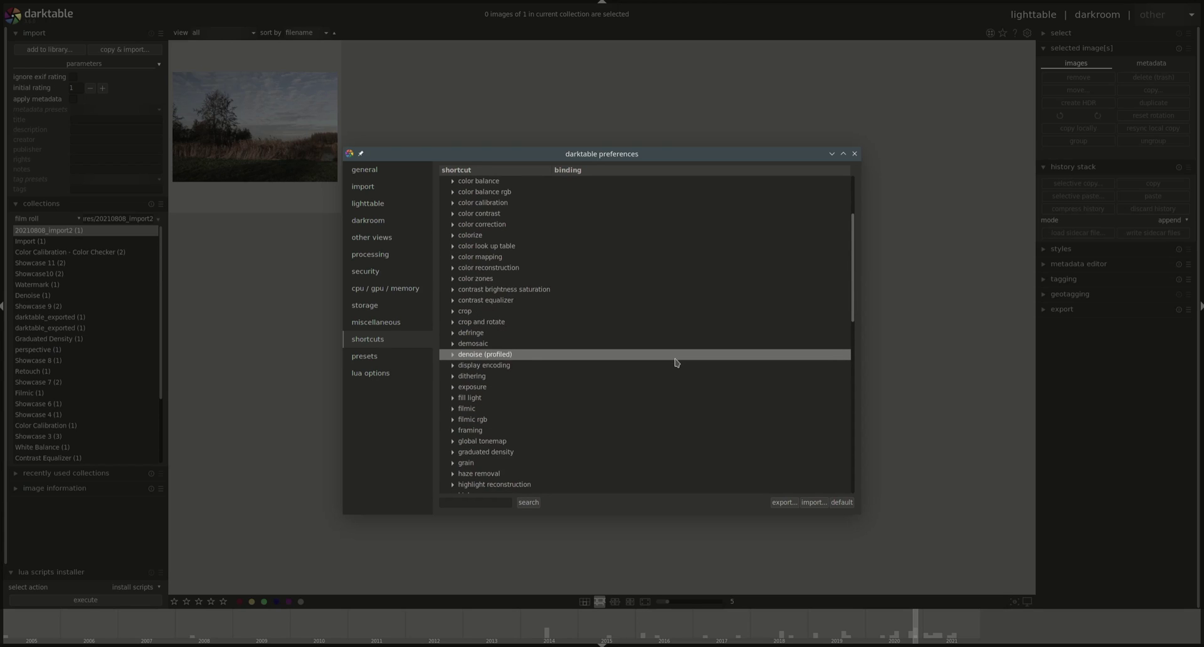
# Inspect the exposure module's shortcuts, including its presets and exposure slider bindings.
pyautogui.click(449, 352)
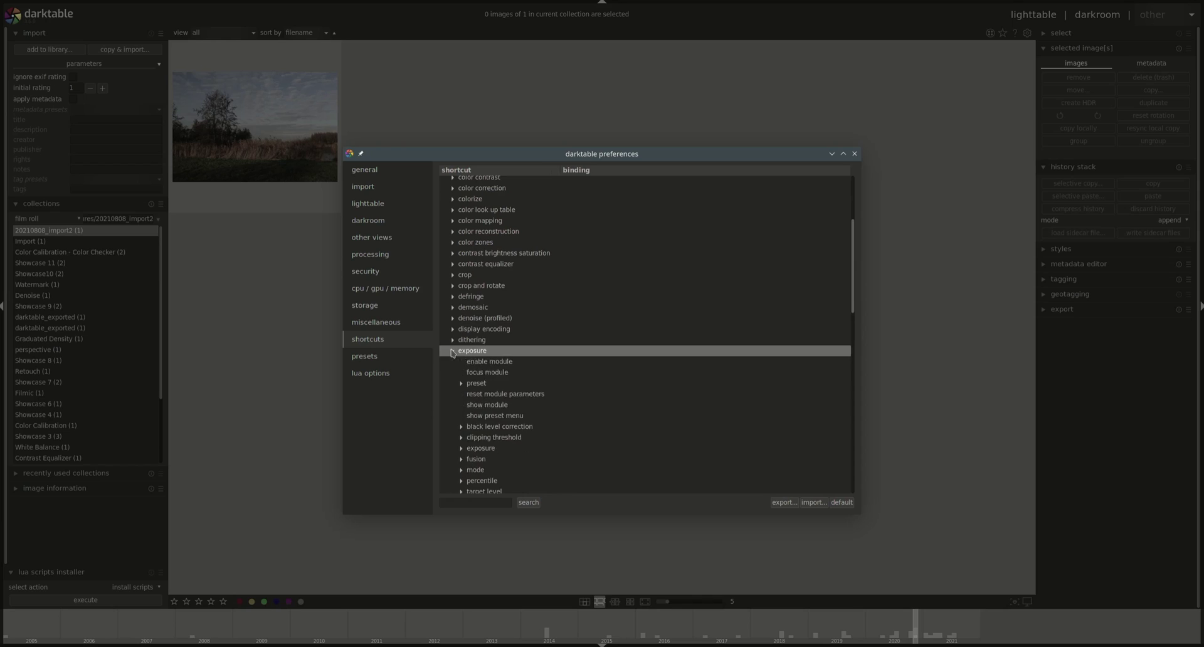
pyautogui.scroll(-1, 658, 329)
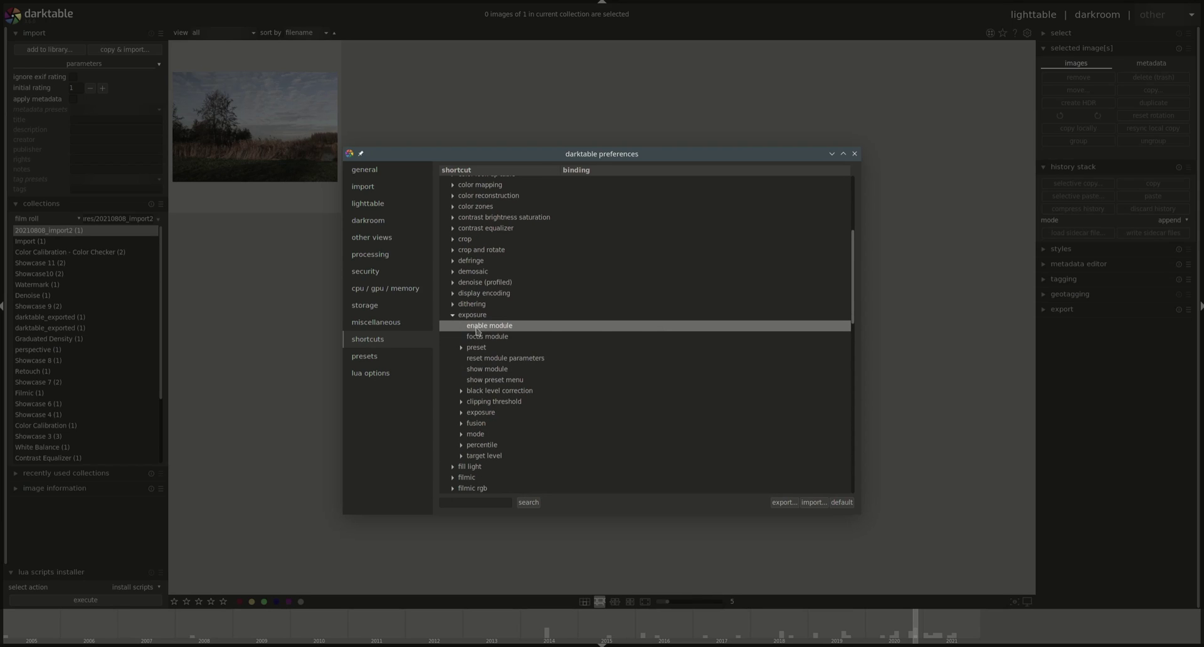
pyautogui.click(464, 351)
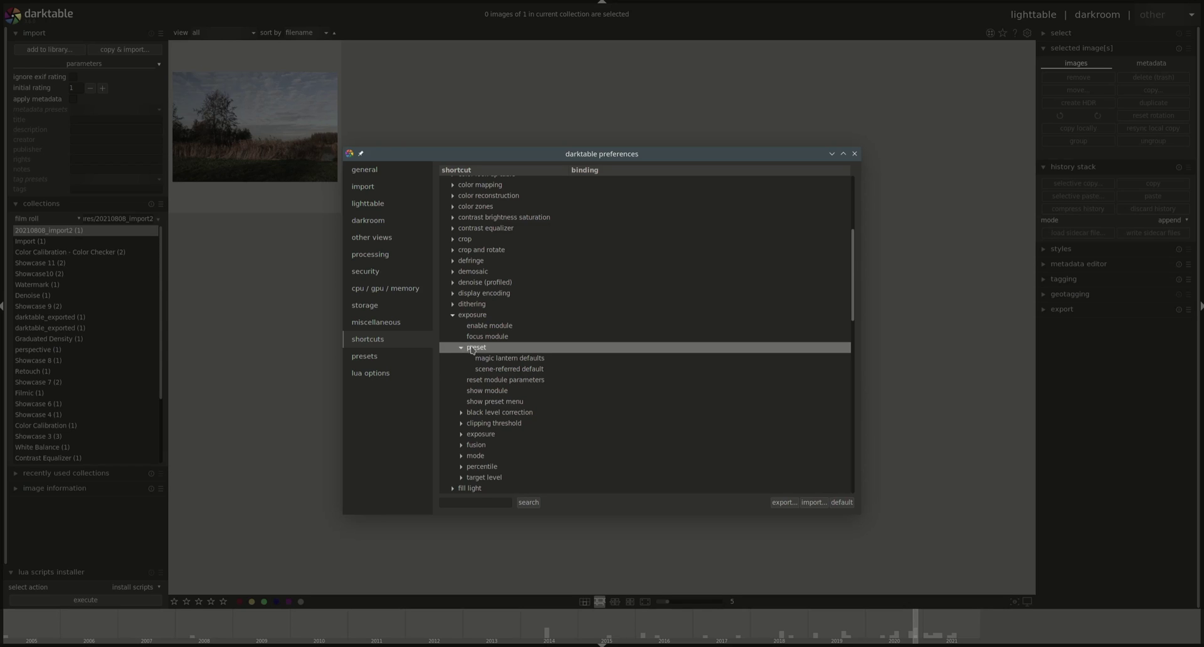
pyautogui.click(463, 348)
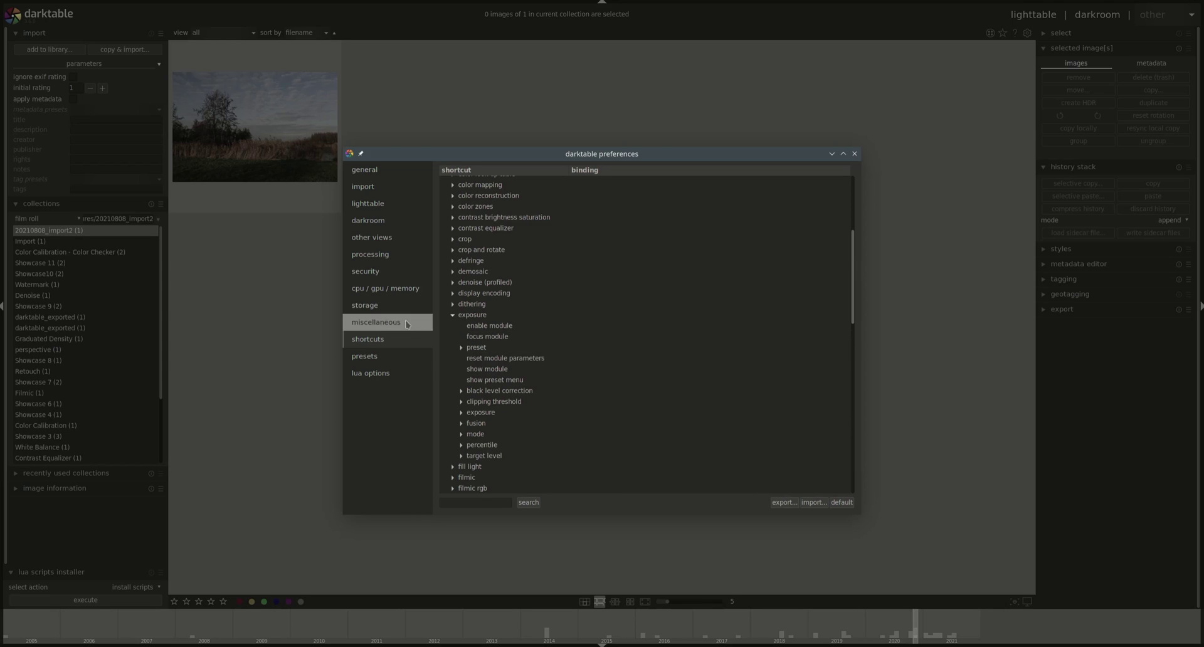
pyautogui.click(462, 348)
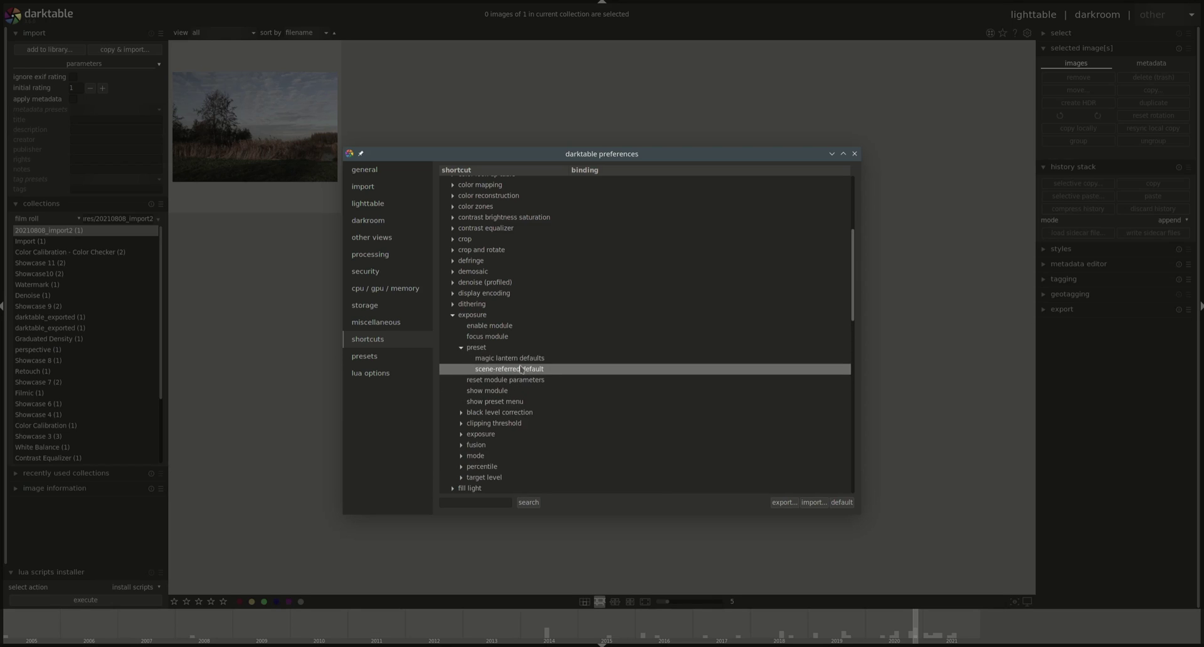
pyautogui.click(463, 347)
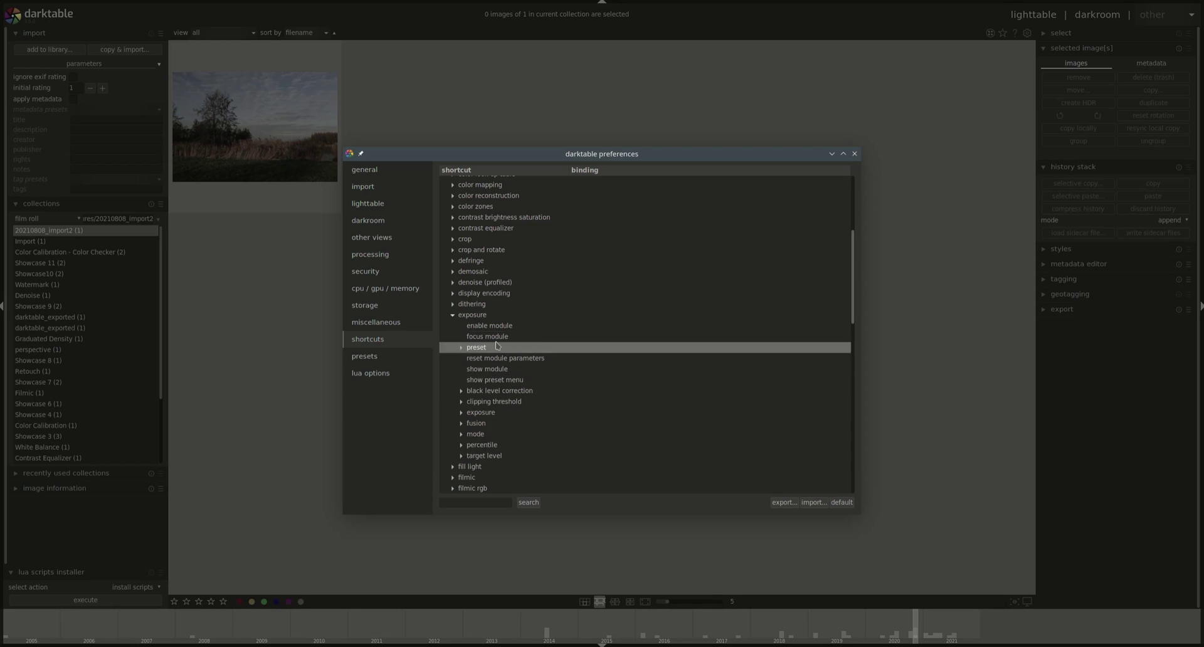
pyautogui.click(461, 413)
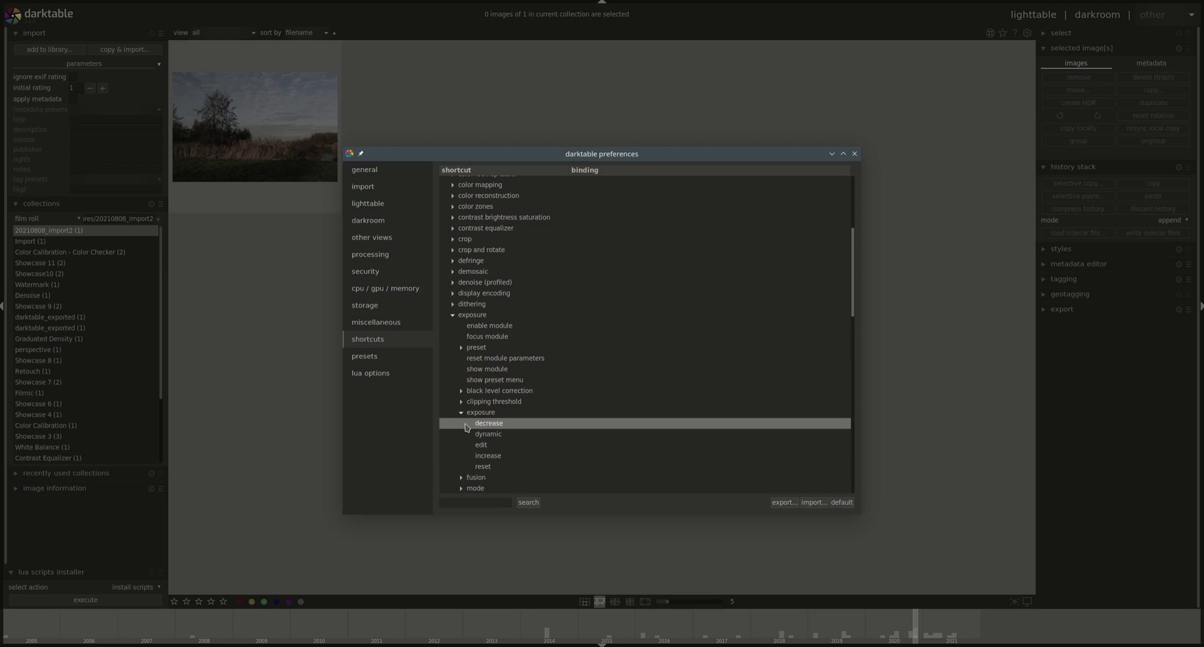
pyautogui.click(461, 412)
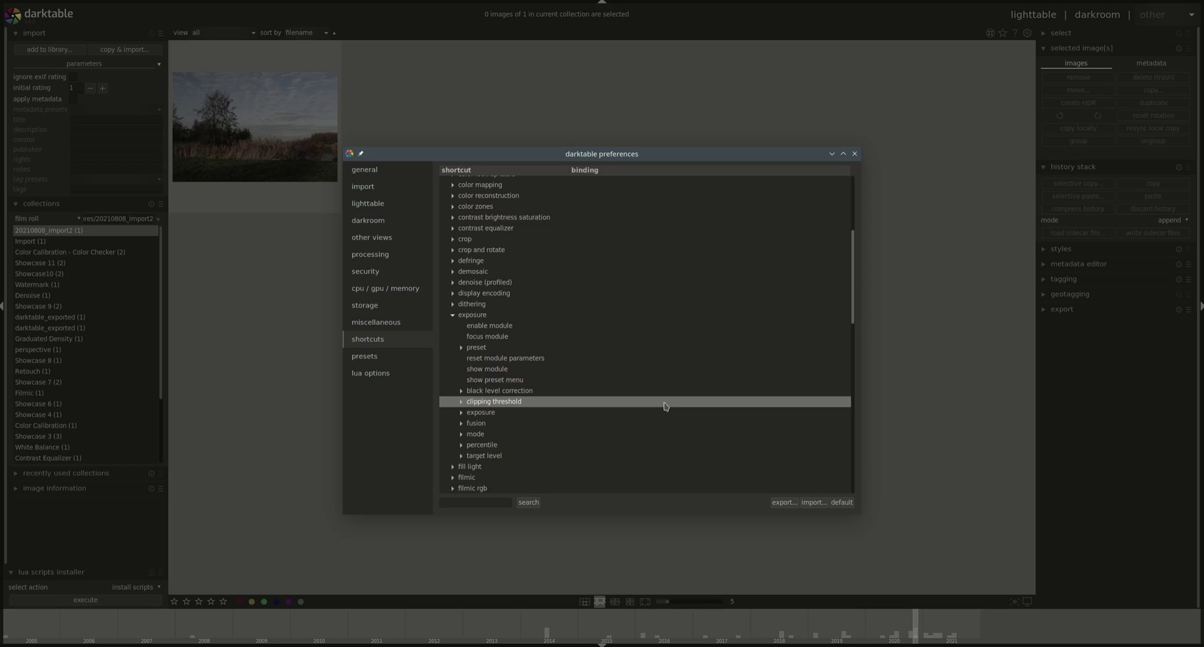
# Fold the exposure module away, then collapse the processing modules group.
pyautogui.click(453, 315)
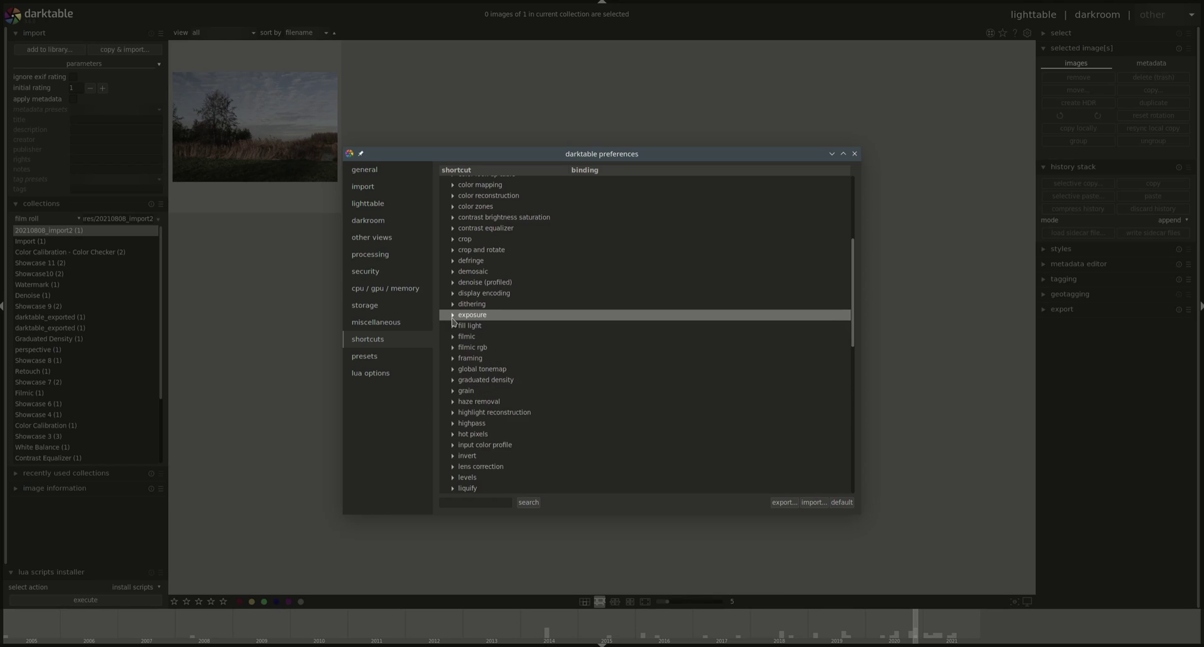
pyautogui.scroll(-9, 630, 344)
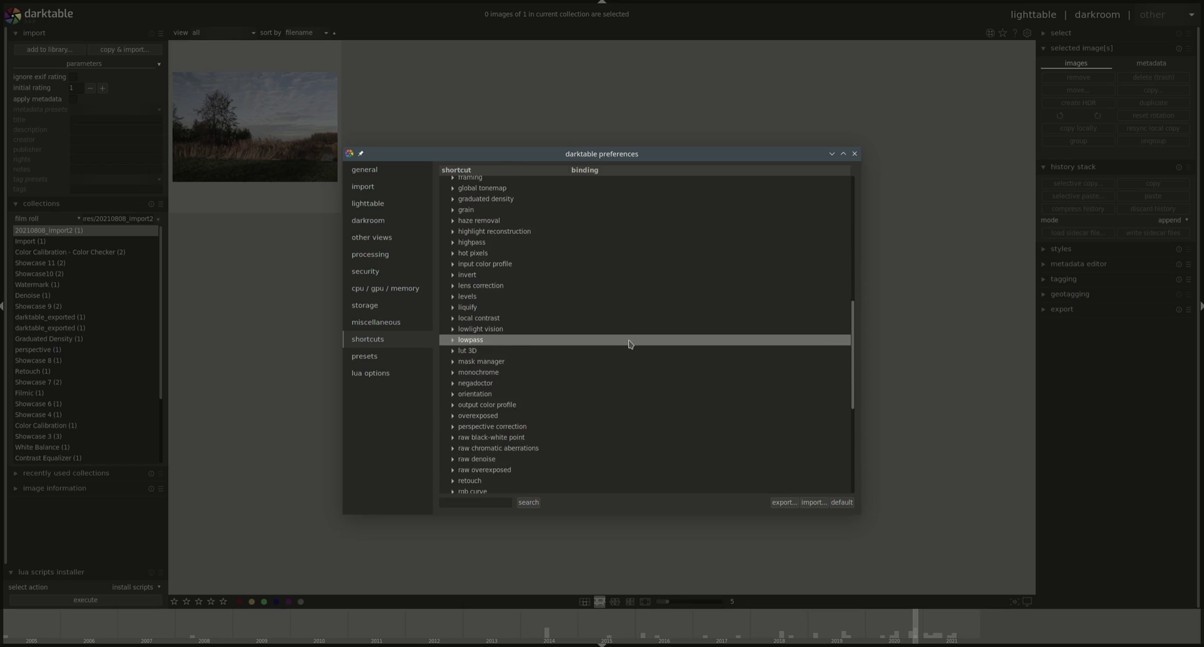
pyautogui.scroll(-4, 629, 345)
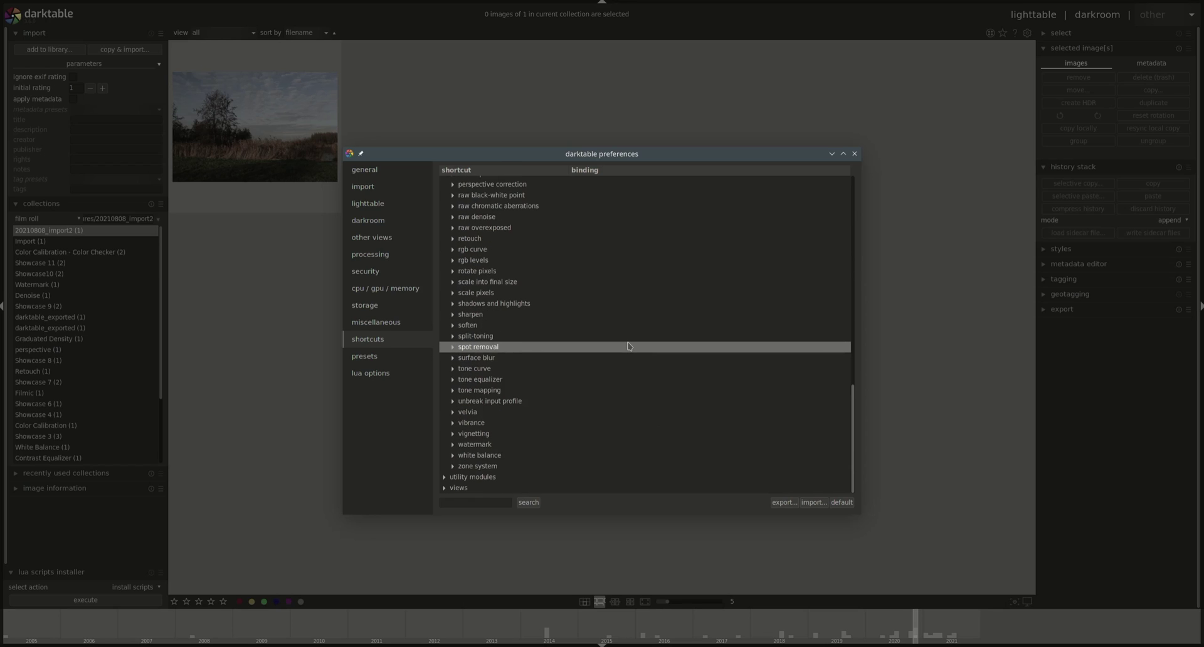
pyautogui.scroll(13, 629, 345)
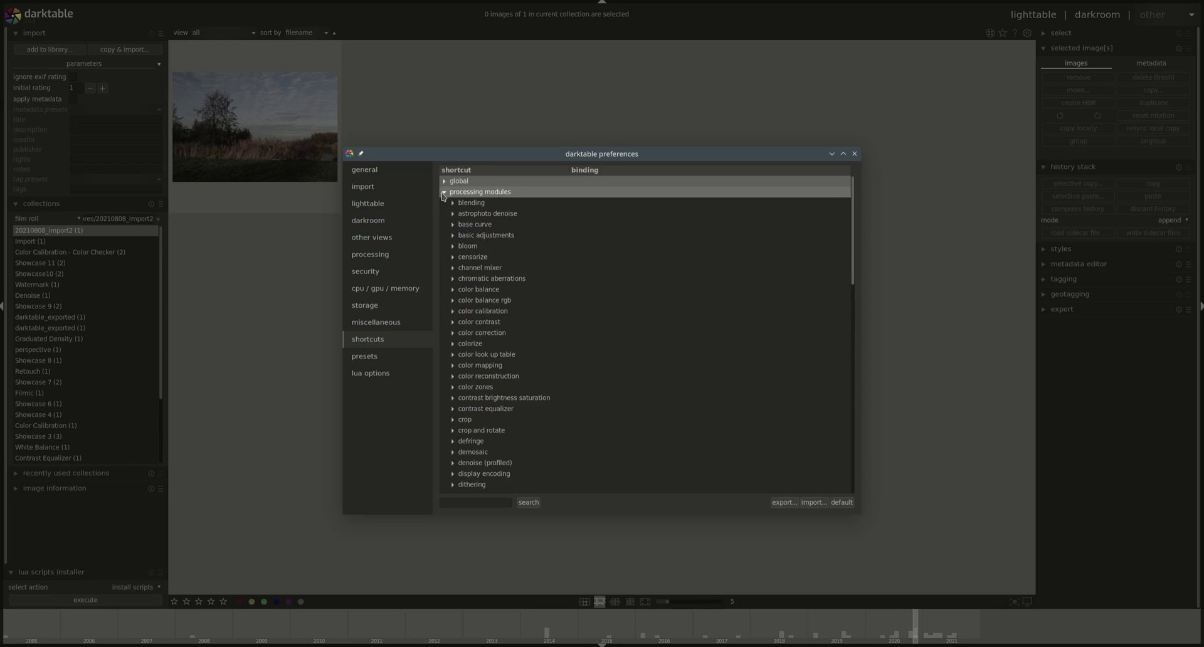
pyautogui.click(444, 192)
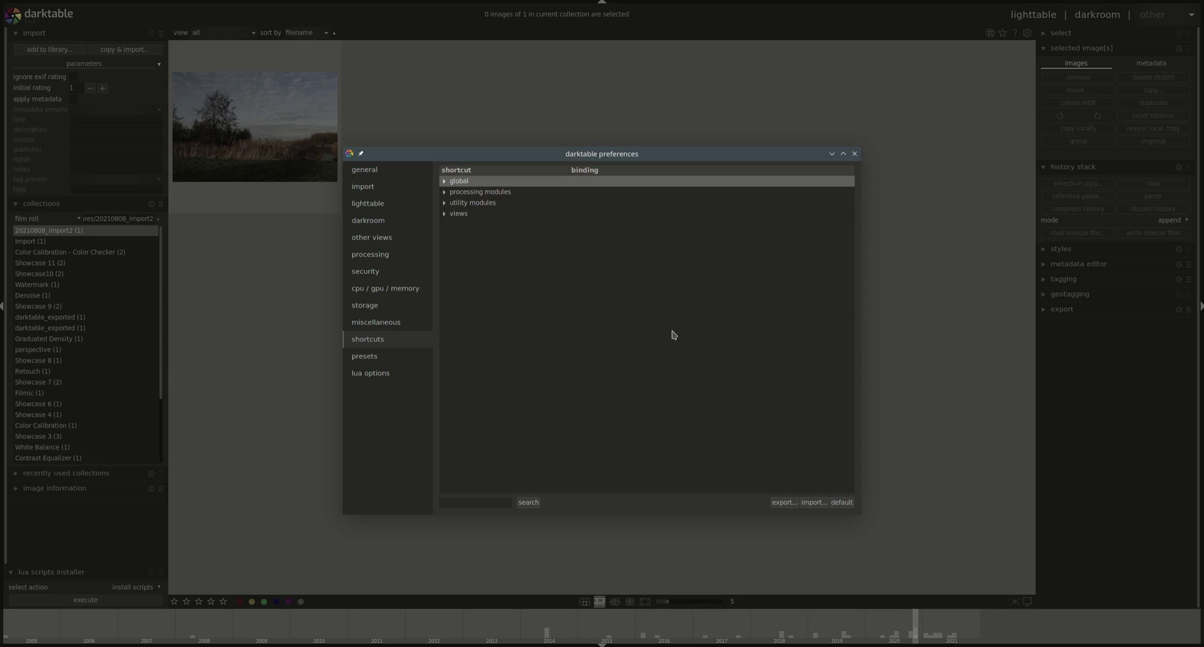
# Expand utility modules, check the camera settings and import bindings, then collapse utility modules.
pyautogui.click(444, 203)
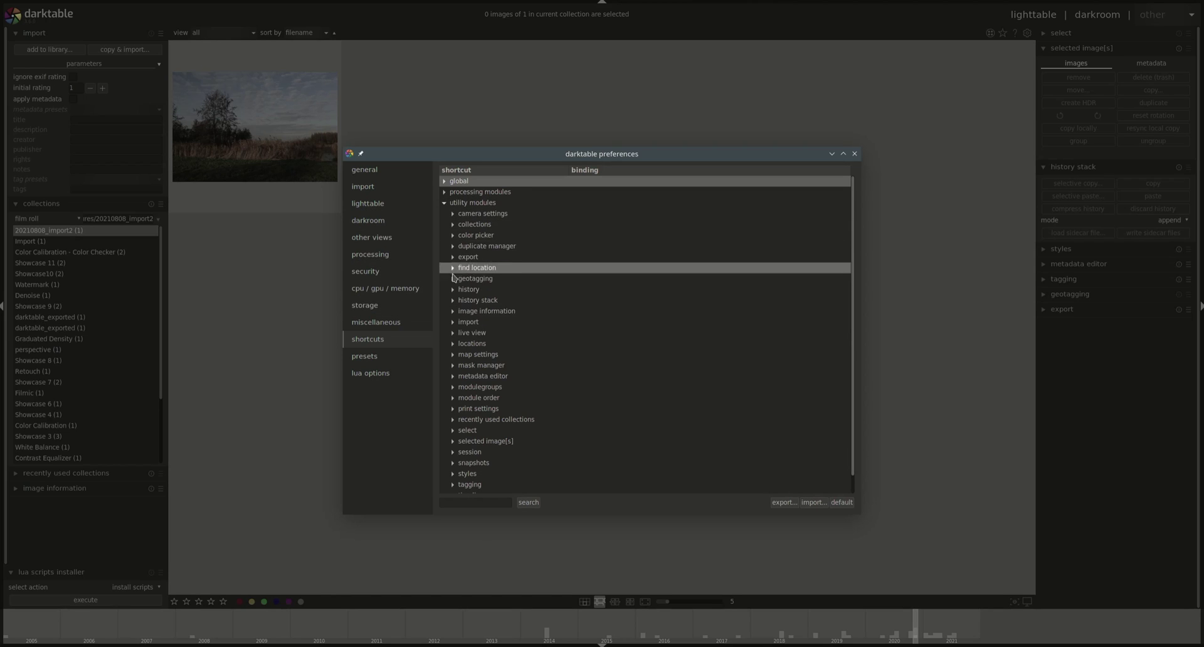
pyautogui.click(452, 215)
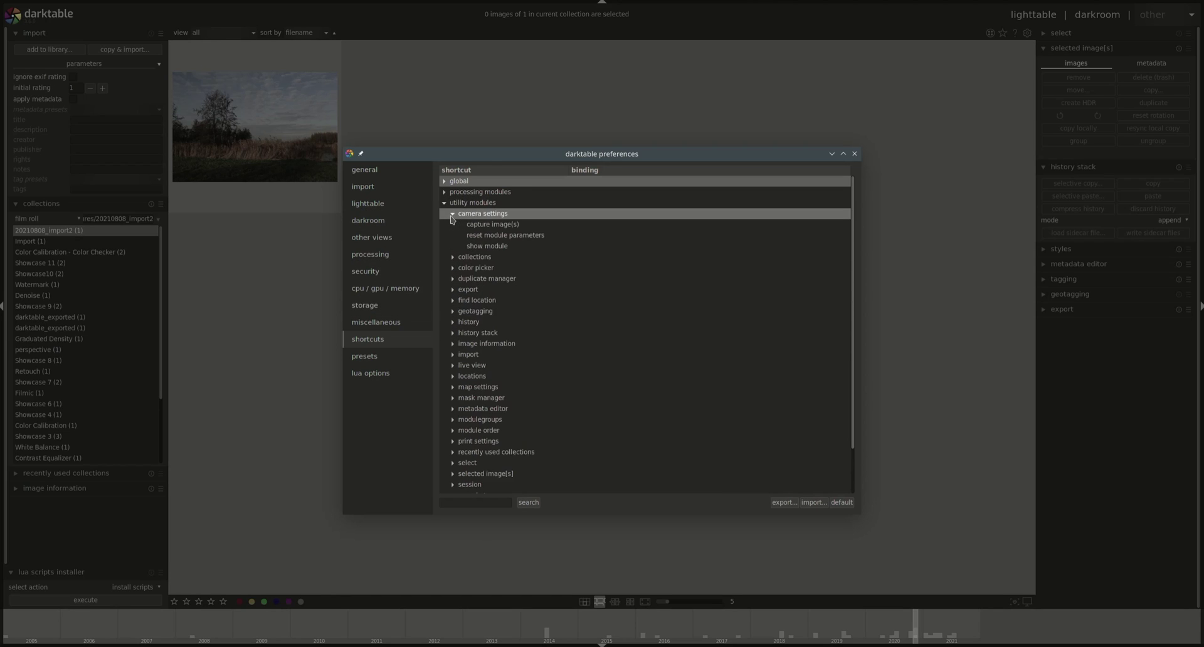
pyautogui.click(452, 214)
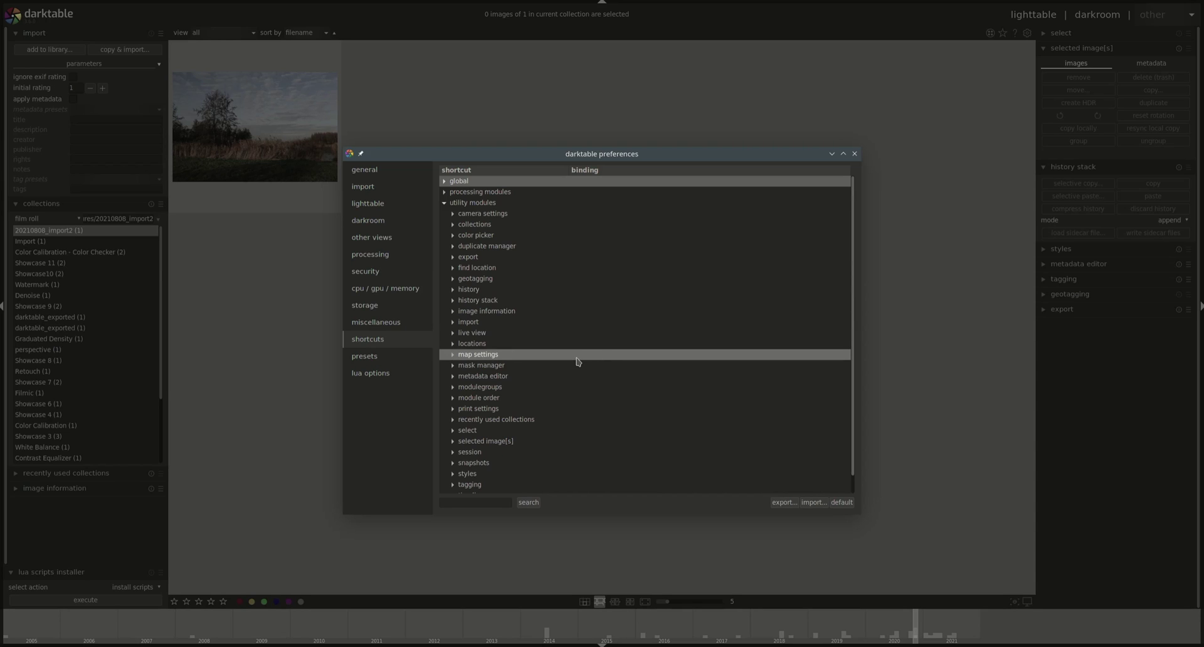
pyautogui.click(453, 322)
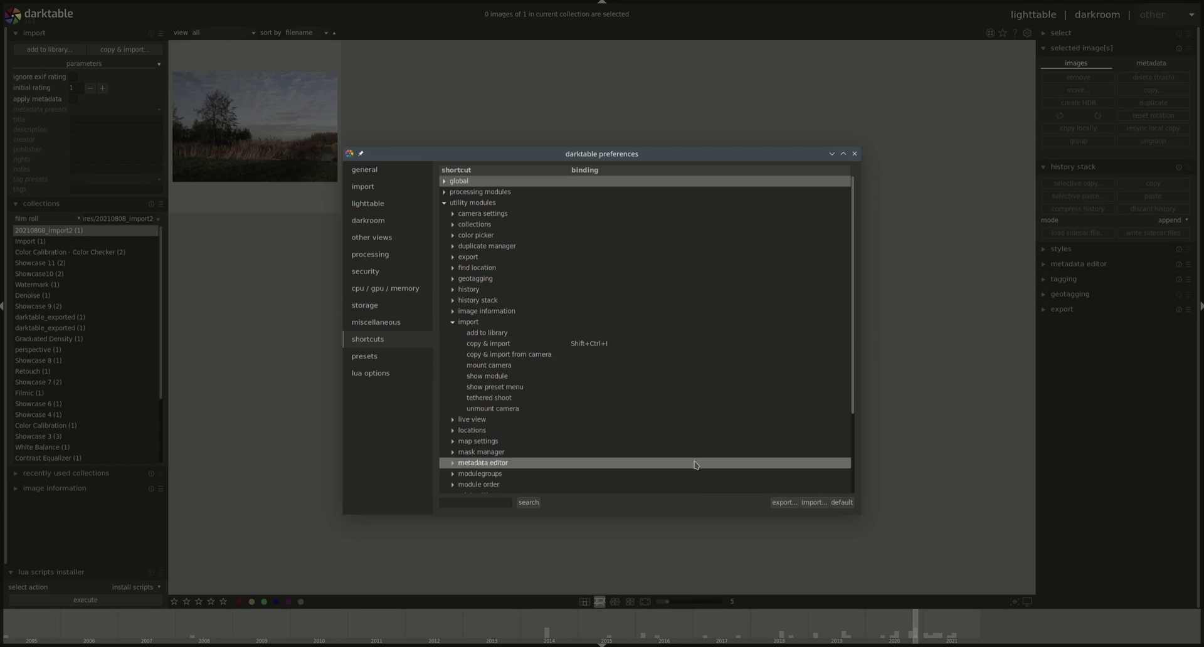
pyautogui.click(444, 202)
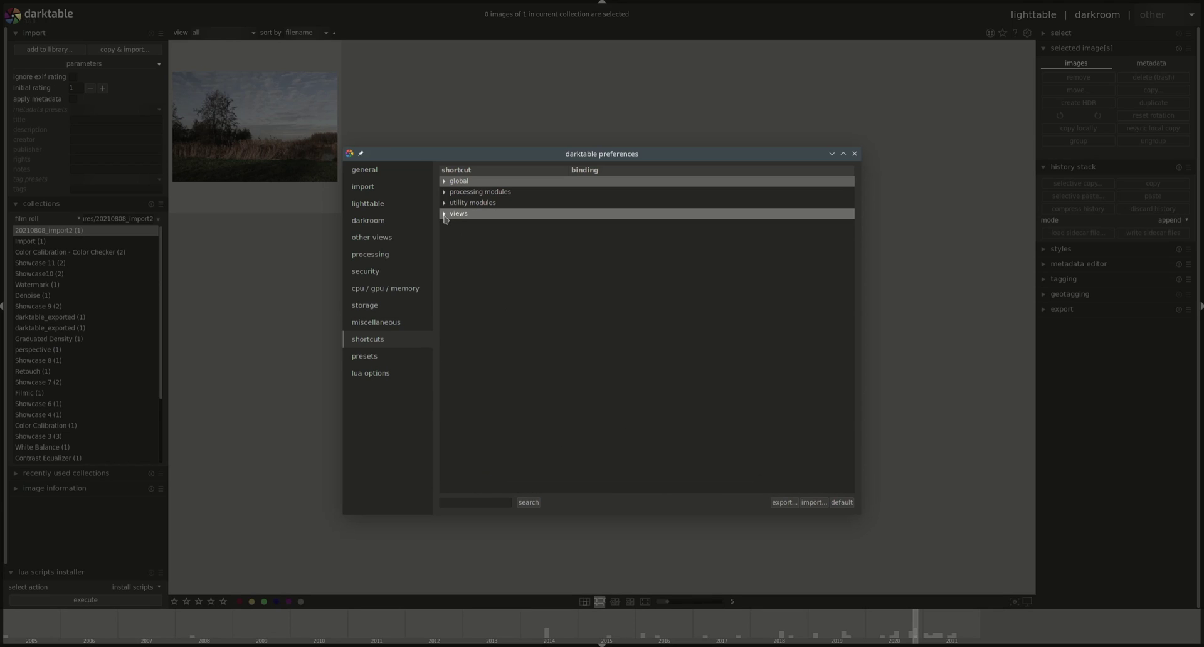
# Expand views > darkroom to list bindings like full preview W, undo Ctrl+Z, zoom close-up Alt+1.
pyautogui.click(444, 213)
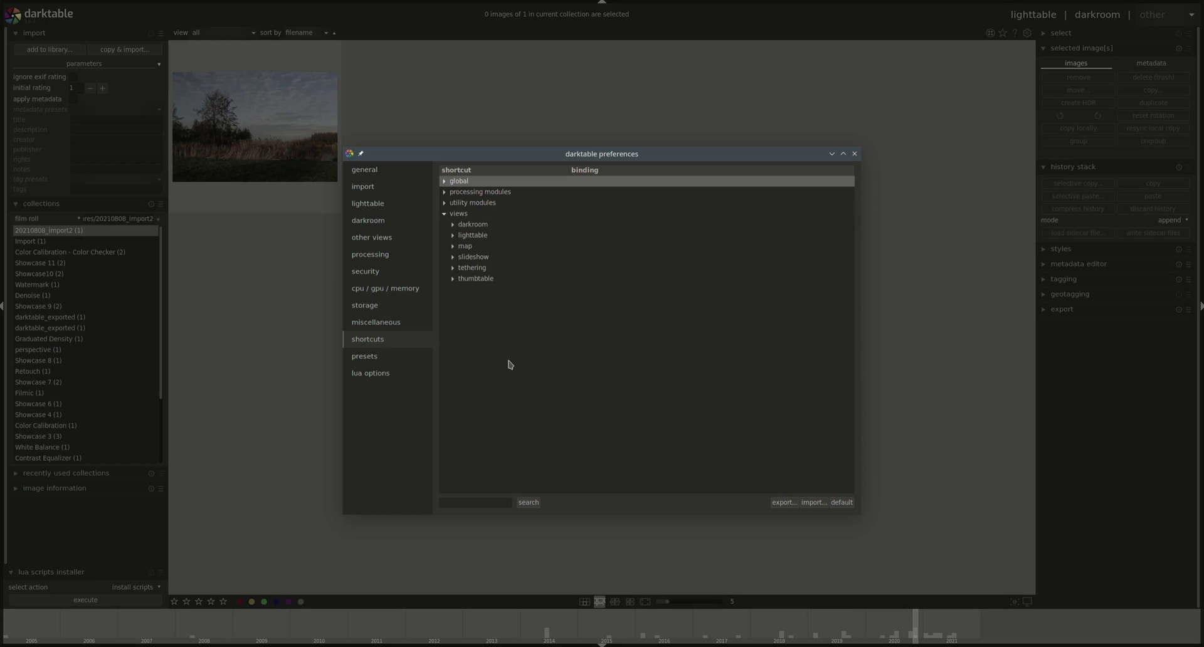
pyautogui.click(453, 226)
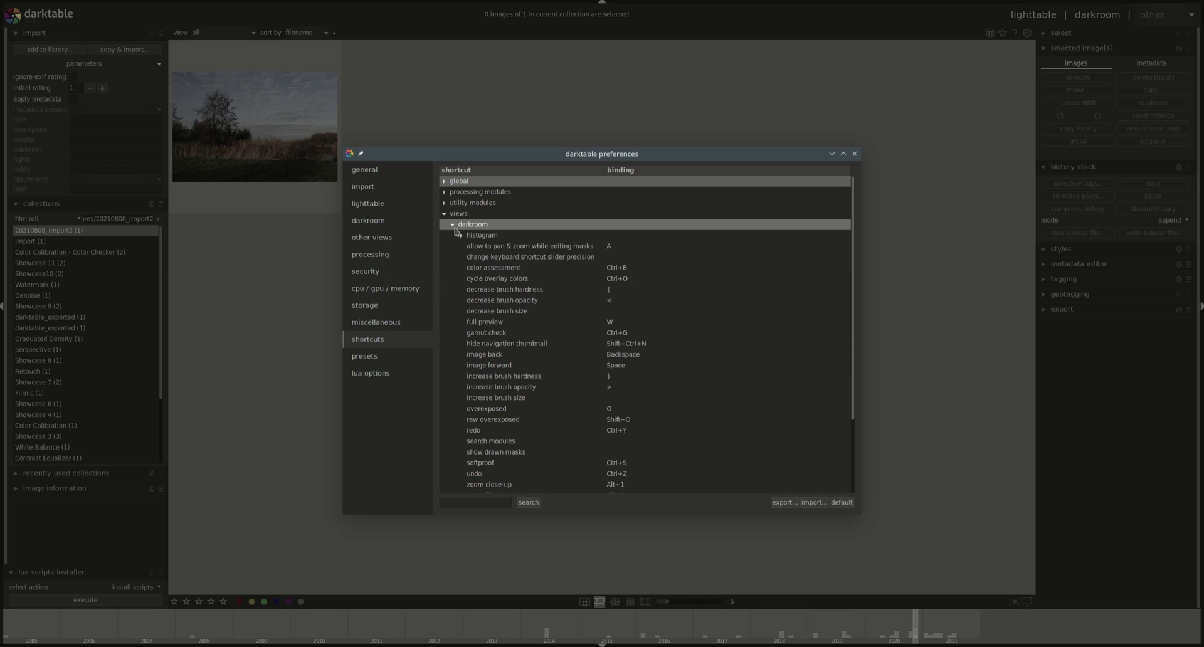
pyautogui.scroll(-1, 580, 281)
pyautogui.scroll(1, 597, 280)
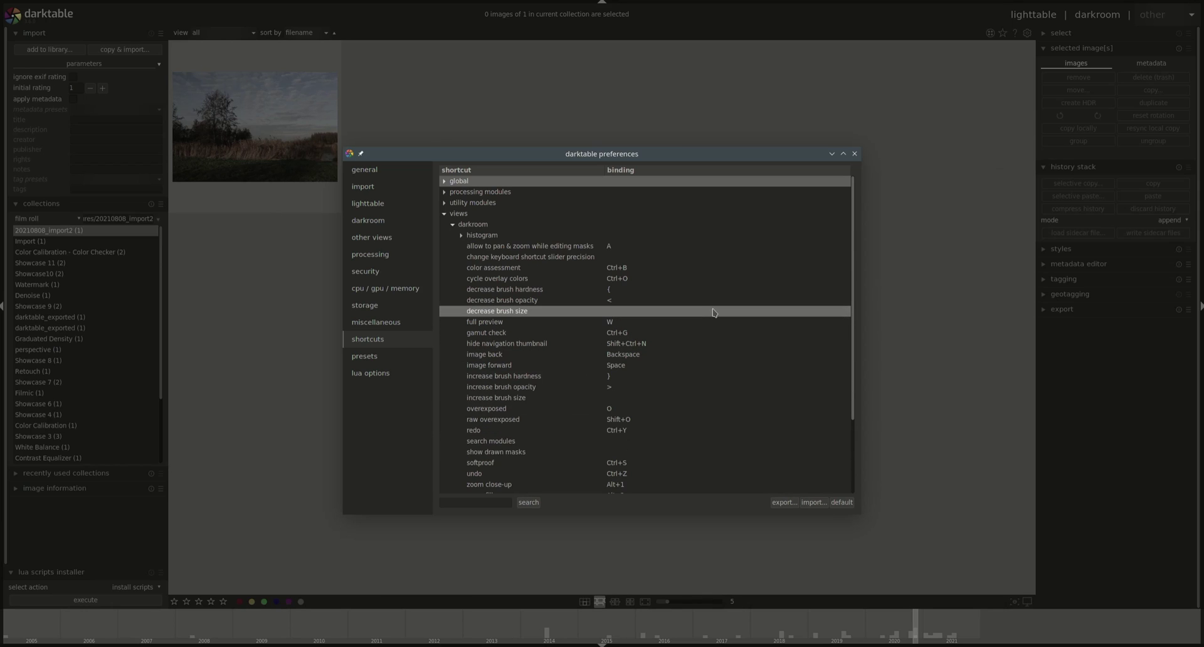
pyautogui.scroll(-1, 712, 313)
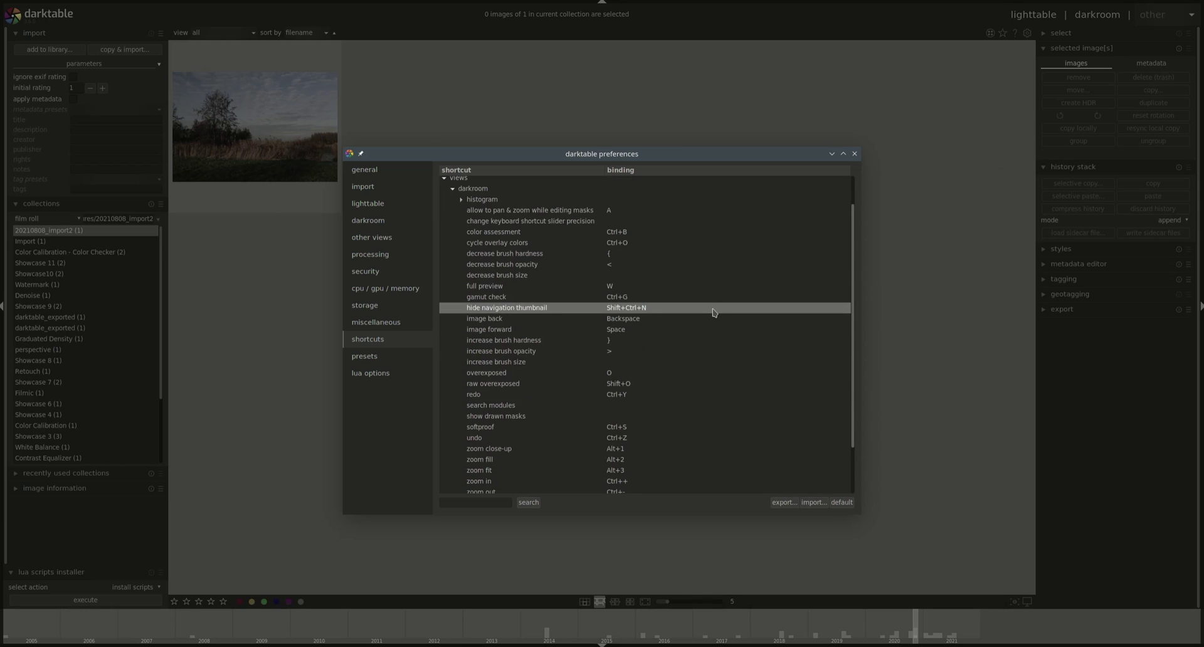
pyautogui.scroll(-1, 713, 312)
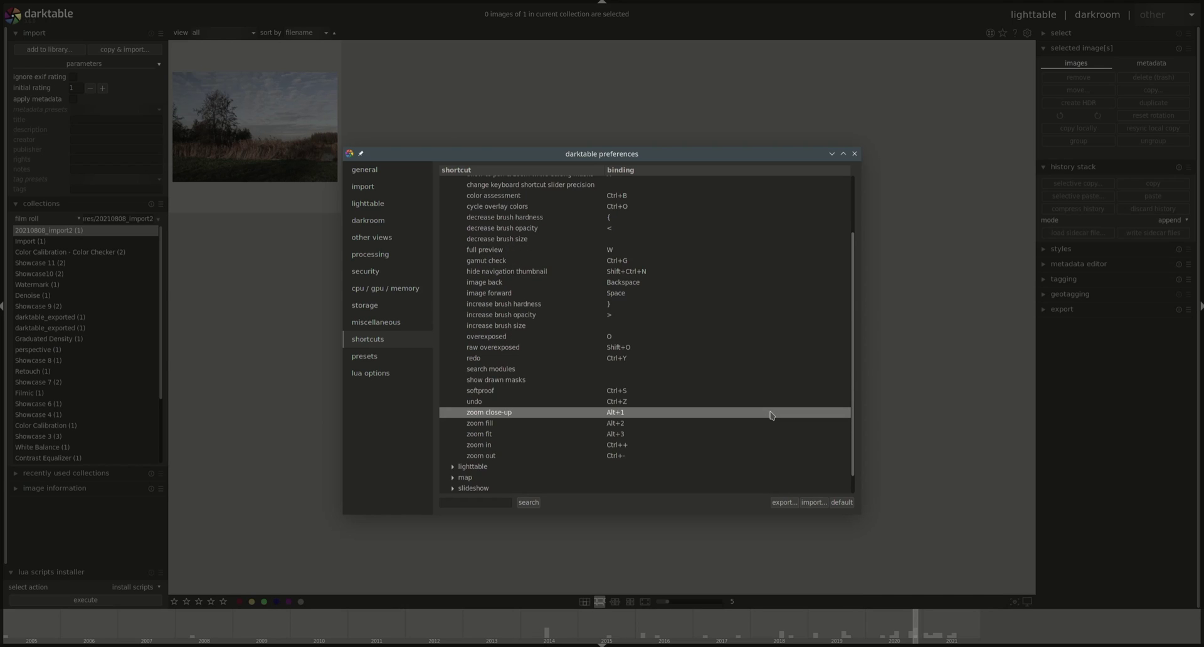
pyautogui.scroll(2, 696, 389)
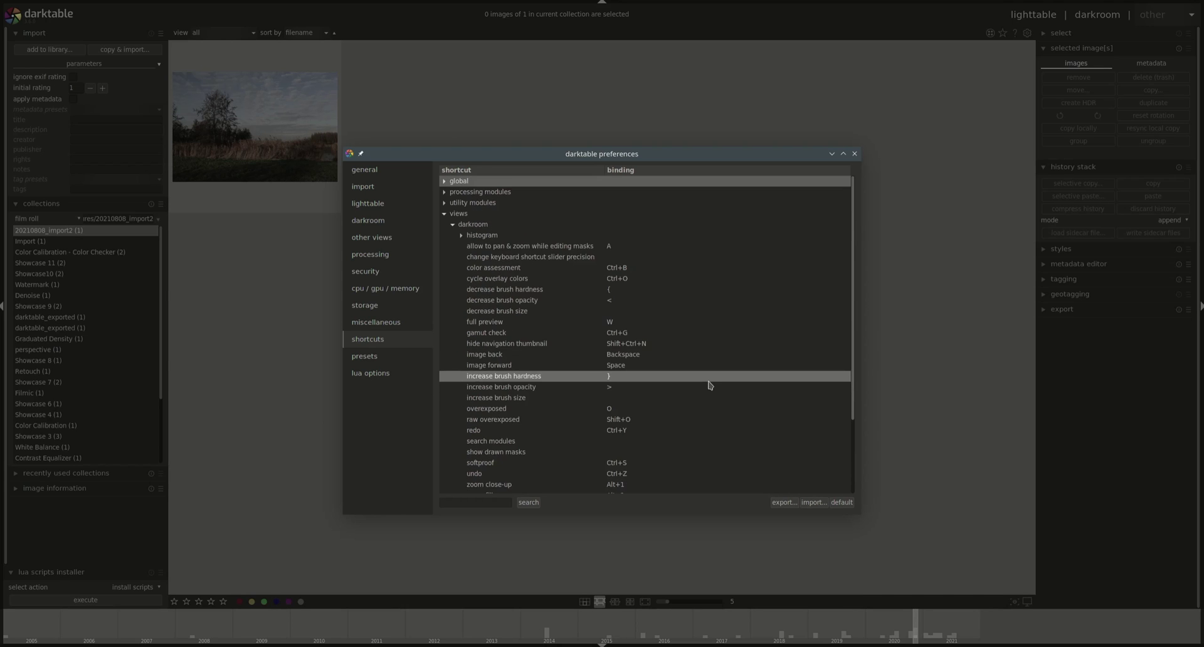
# Review the four darkroom histogram shortcuts, then collapse histogram and the darkroom group.
pyautogui.click(460, 236)
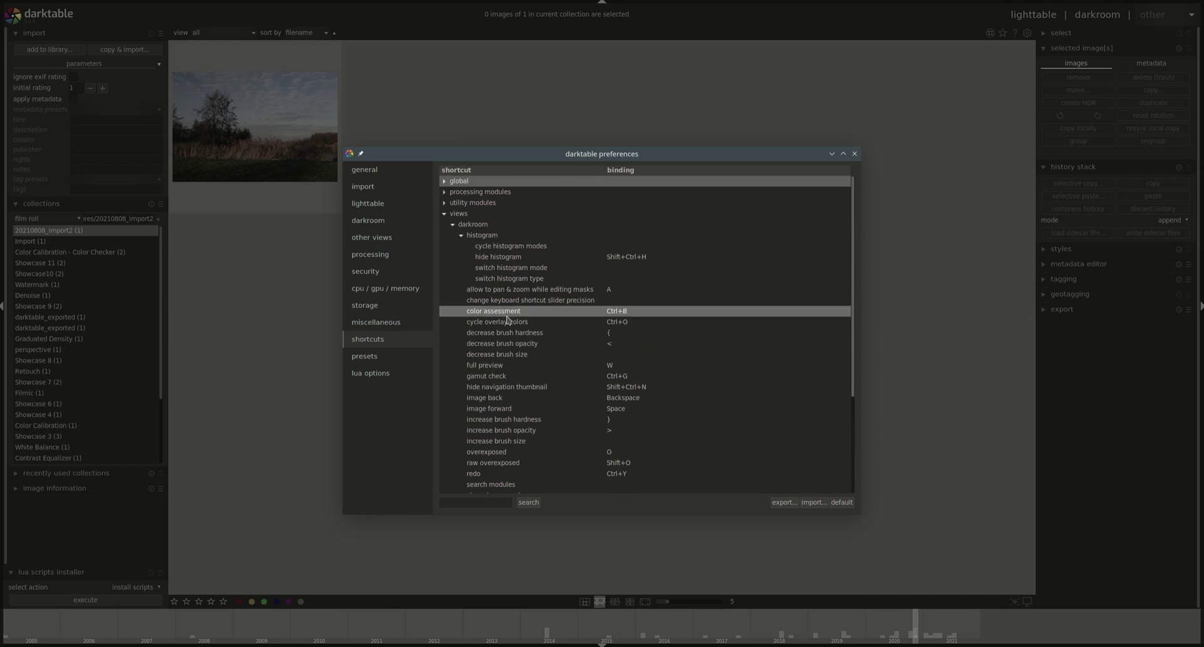
pyautogui.click(461, 236)
pyautogui.click(453, 224)
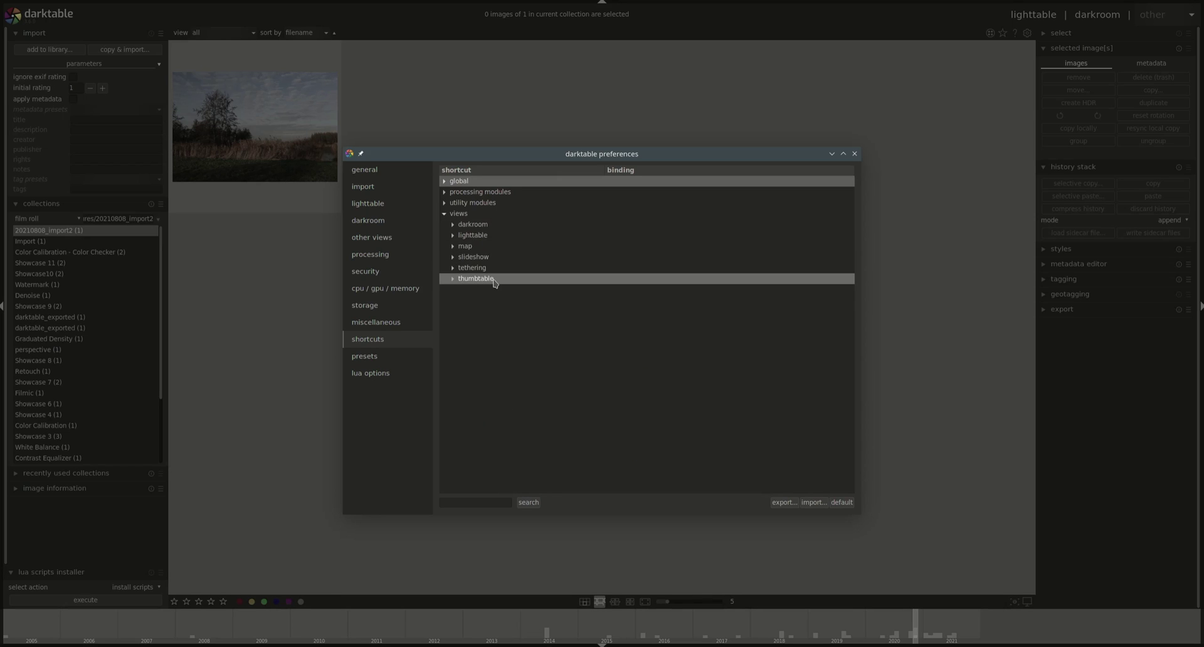
pyautogui.click(453, 224)
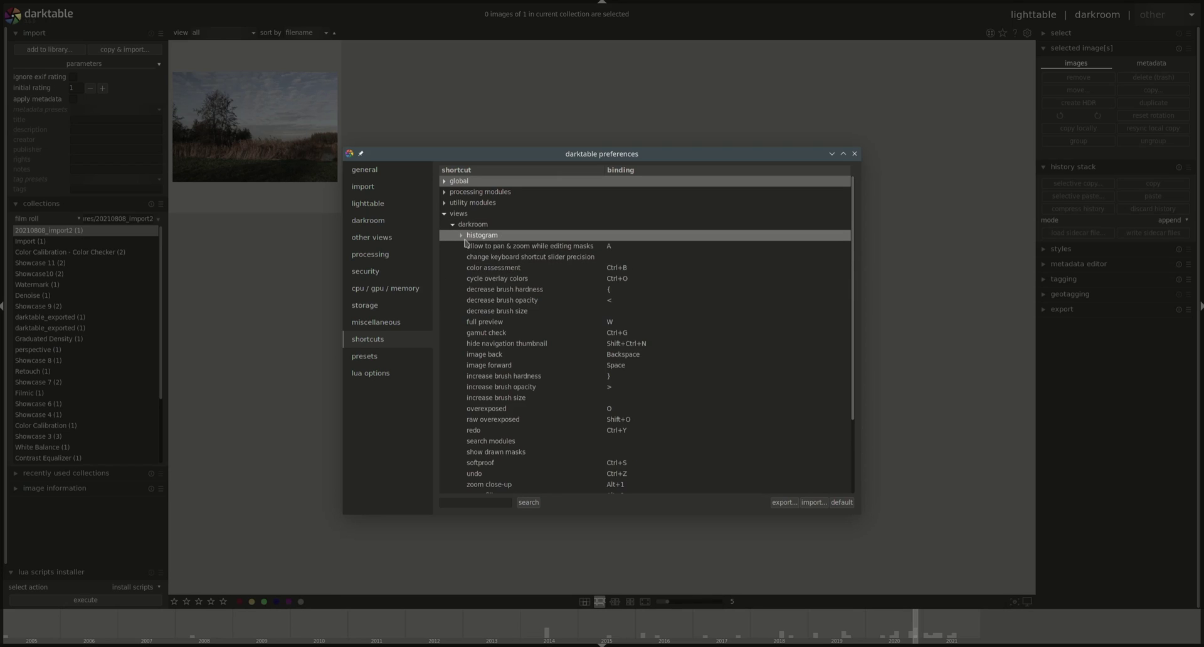
pyautogui.click(461, 236)
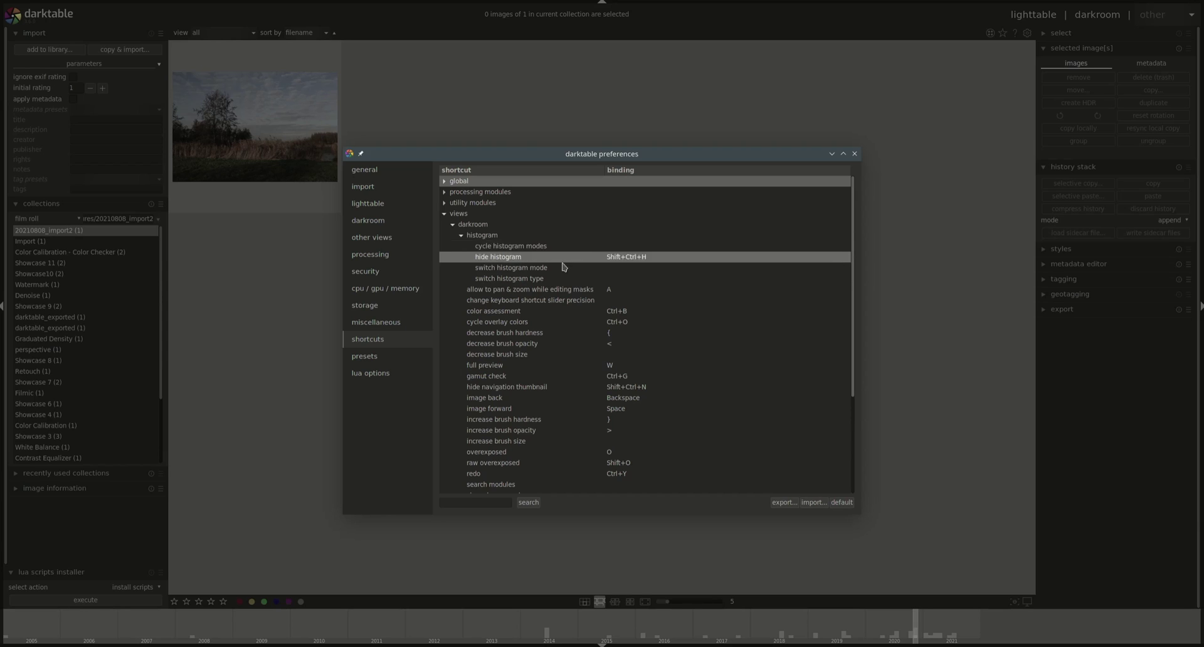
pyautogui.scroll(-5, 552, 264)
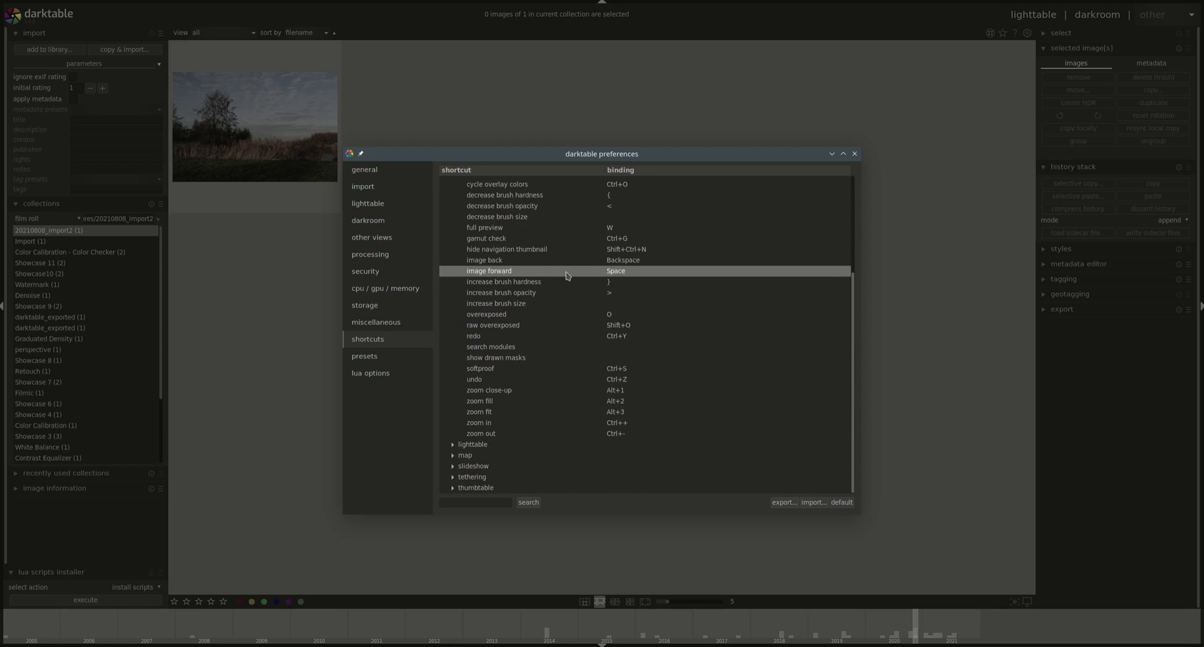
pyautogui.scroll(5, 566, 274)
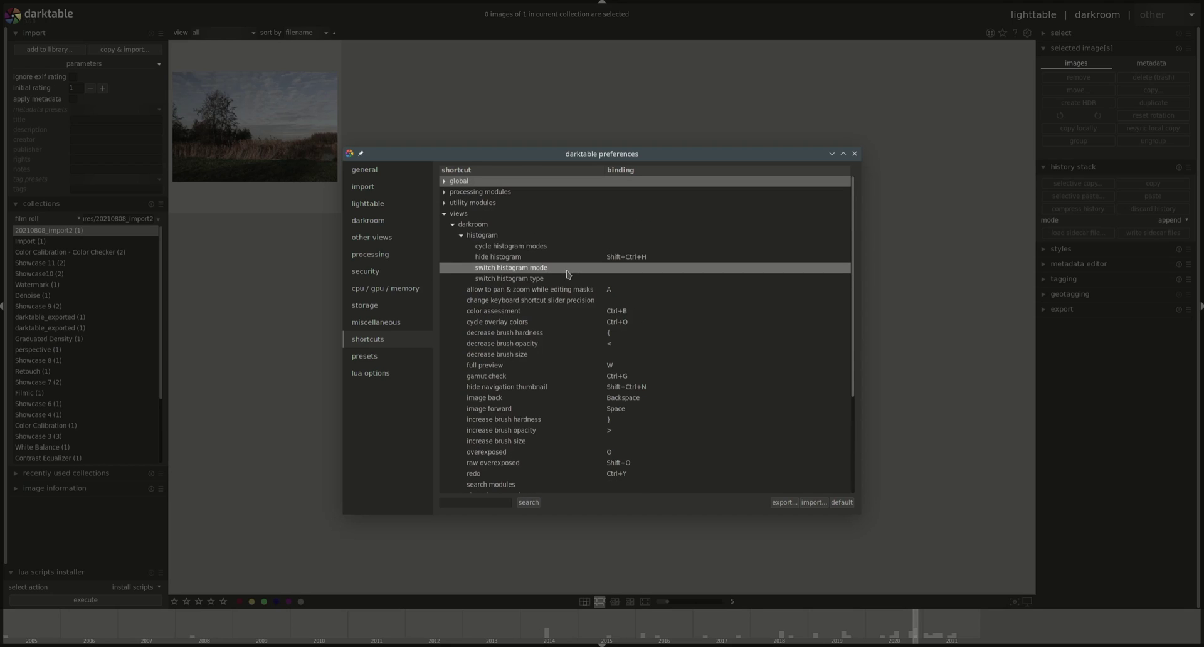
pyautogui.click(461, 236)
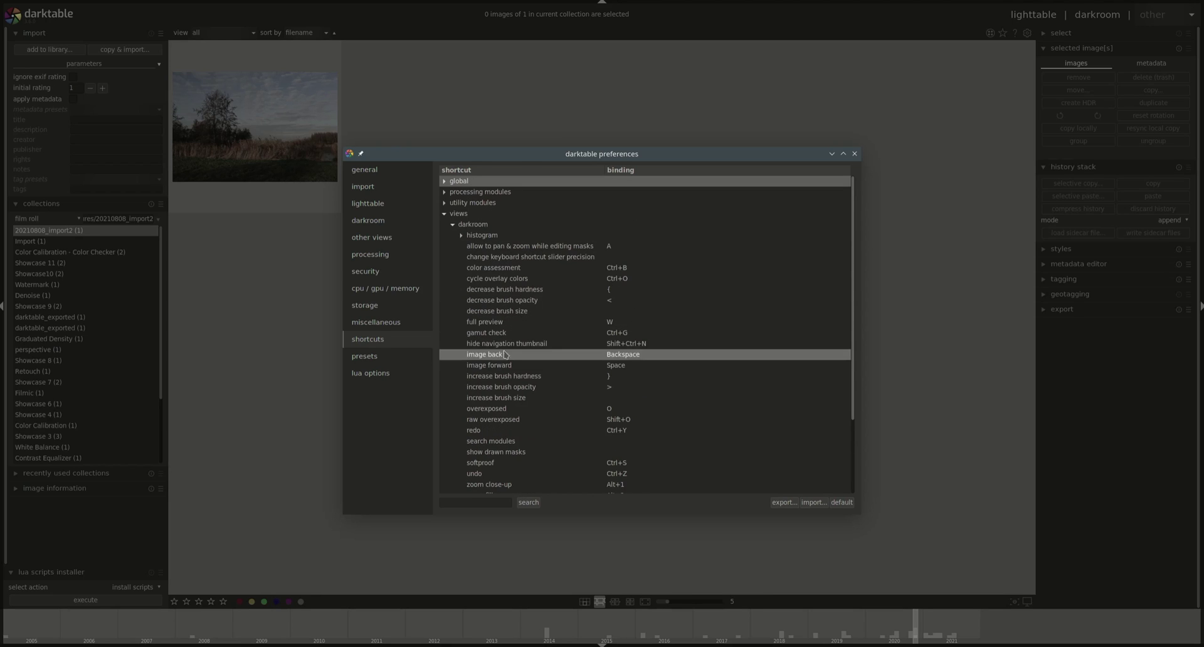
pyautogui.click(452, 225)
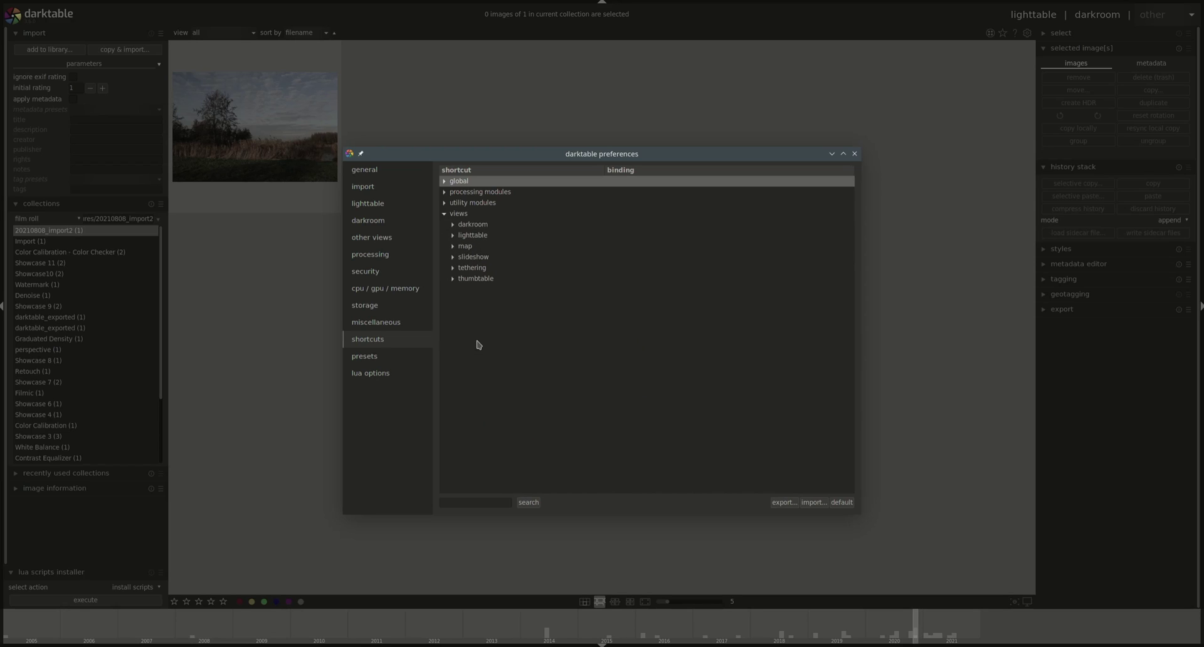